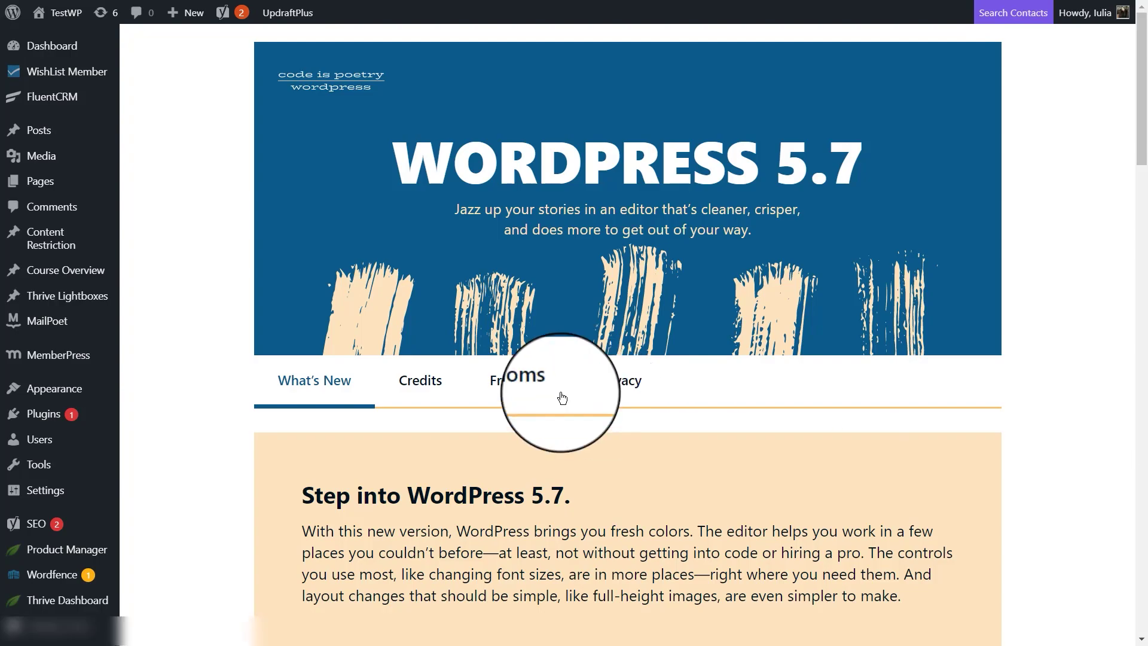
# Search the plugin directory for 'advanced custom fields', then install and activate Advanced Custom Fields.
pyautogui.moveTo(31, 422)
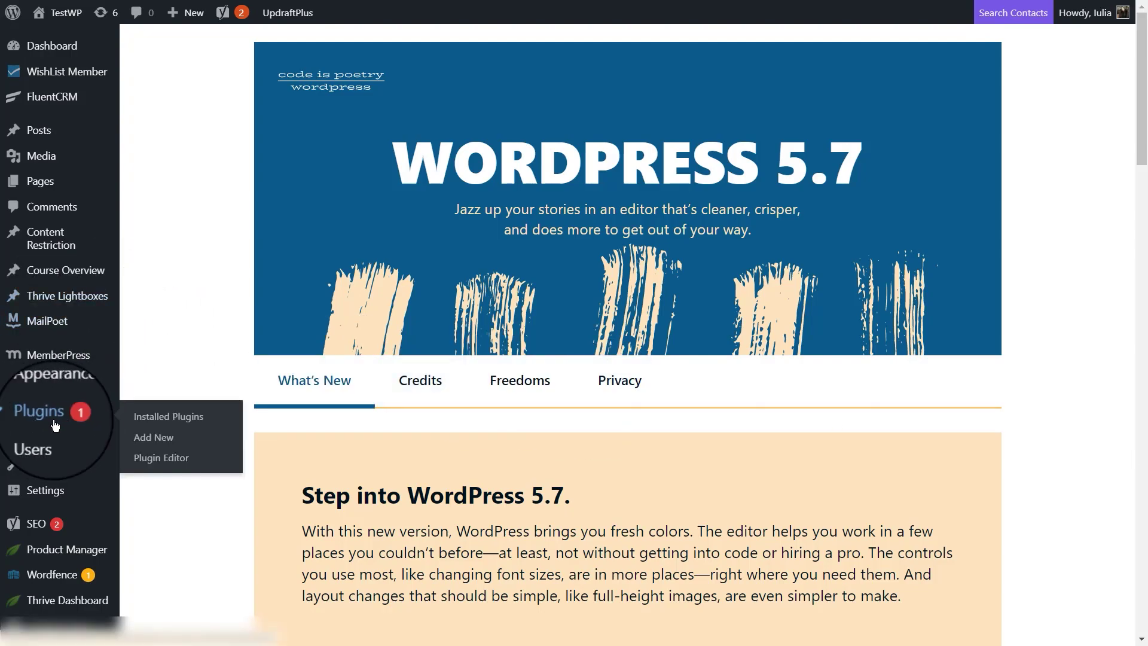
pyautogui.click(147, 440)
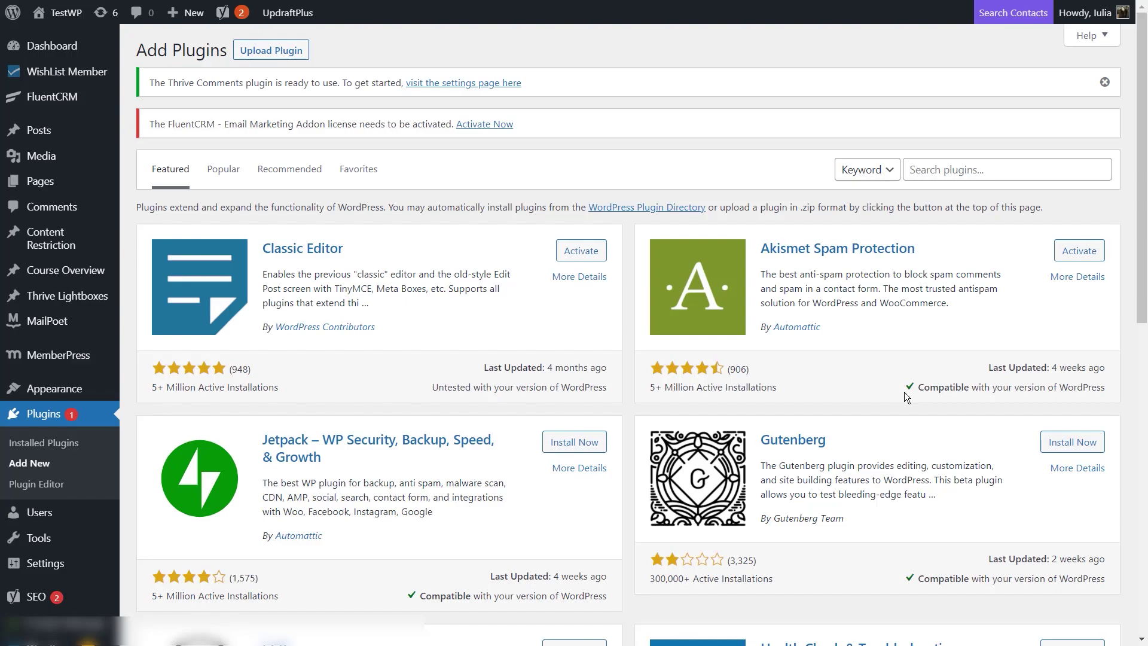
pyautogui.click(960, 171)
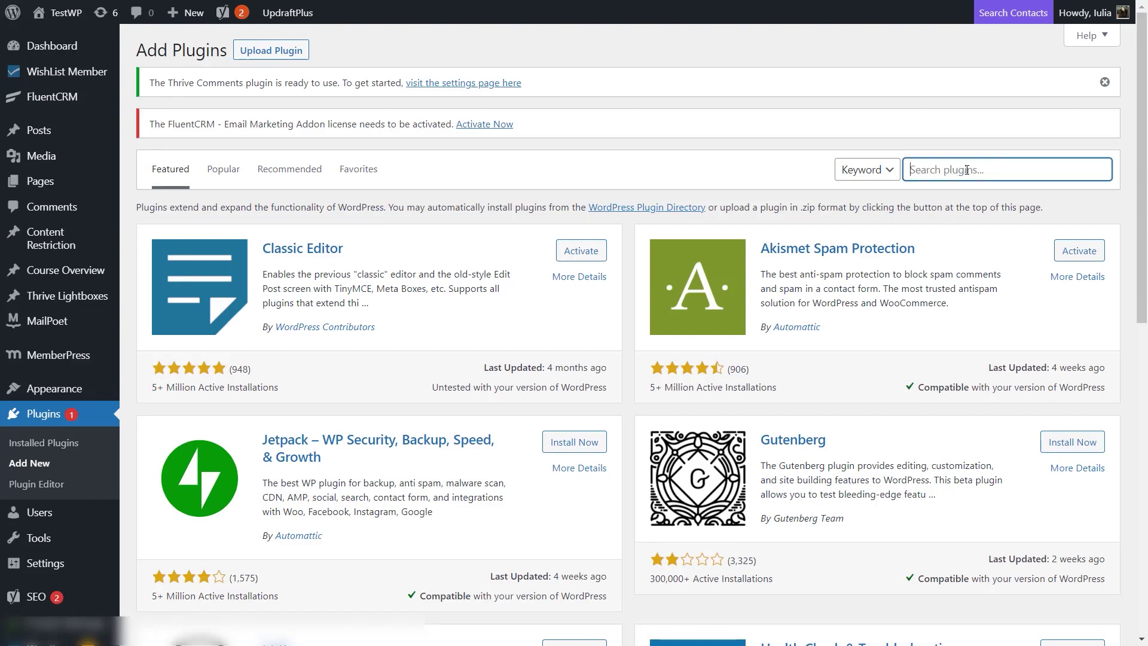
pyautogui.write('advanced custom fields')
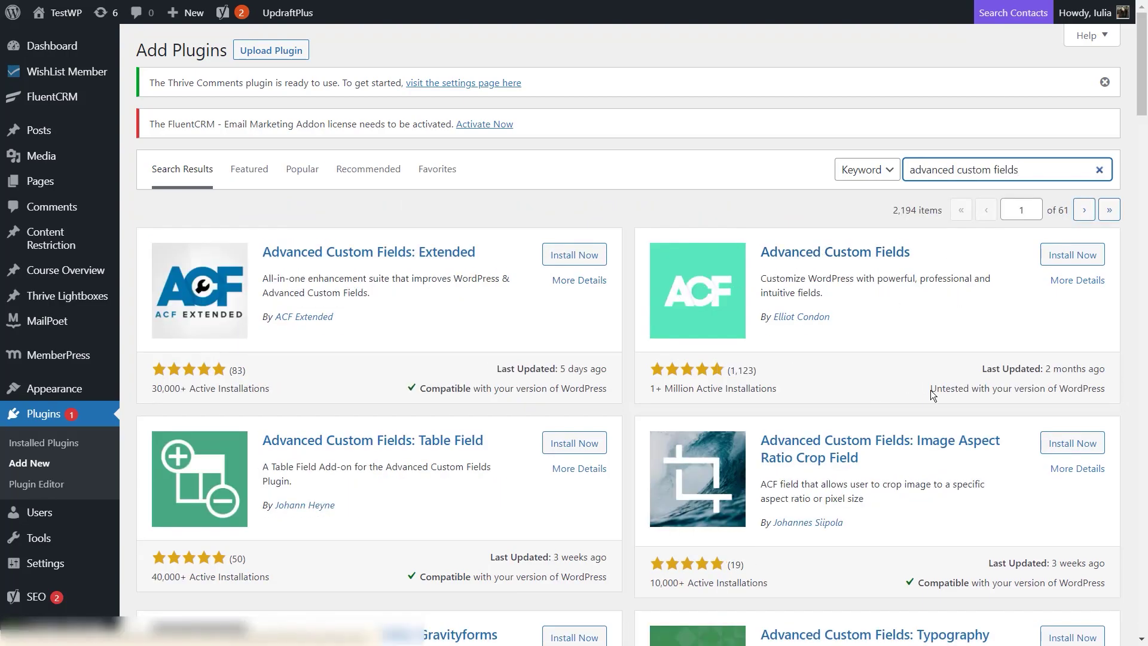
pyautogui.click(1078, 258)
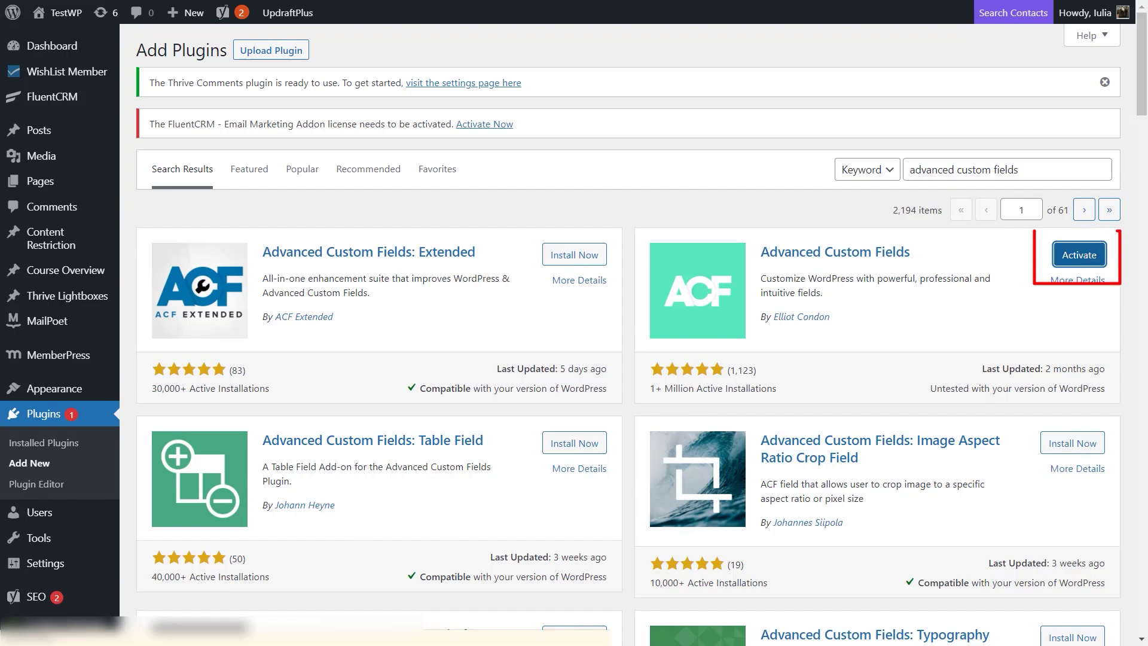
pyautogui.click(1104, 258)
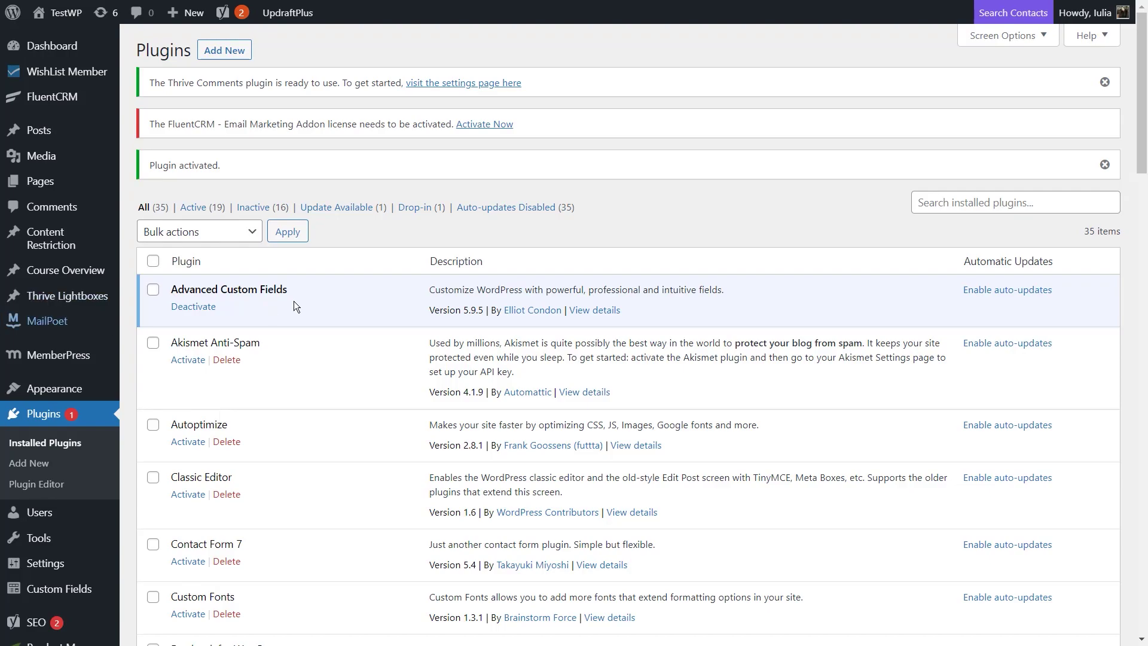
# Go to Custom Fields > Field Groups to see the empty field group list.
pyautogui.moveTo(53, 590)
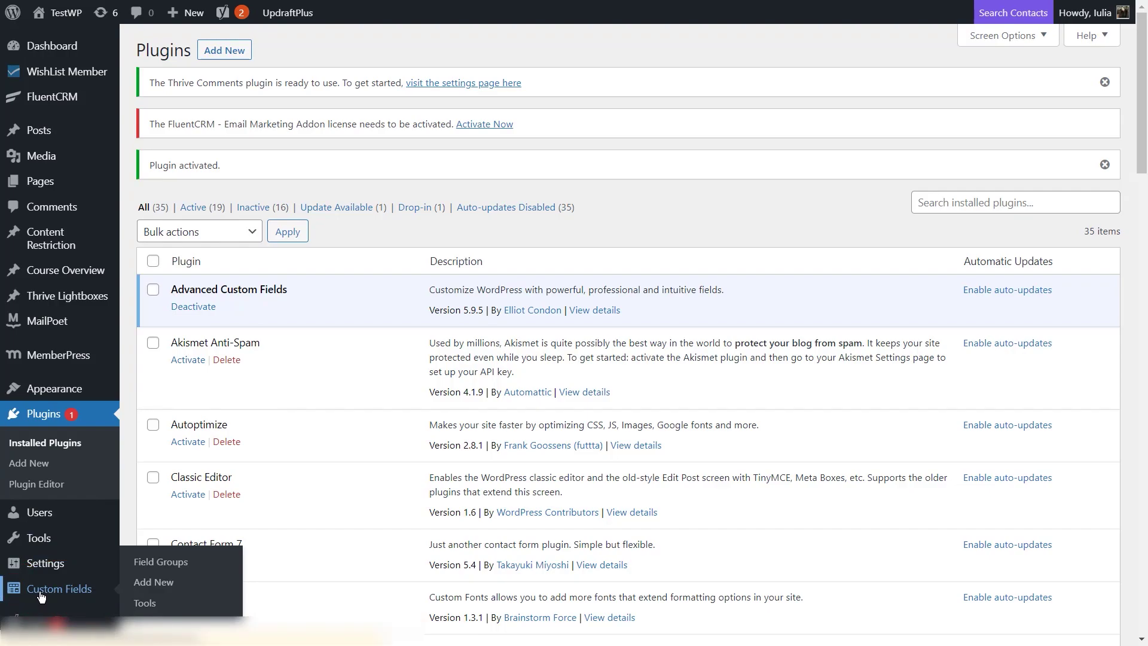
pyautogui.click(41, 592)
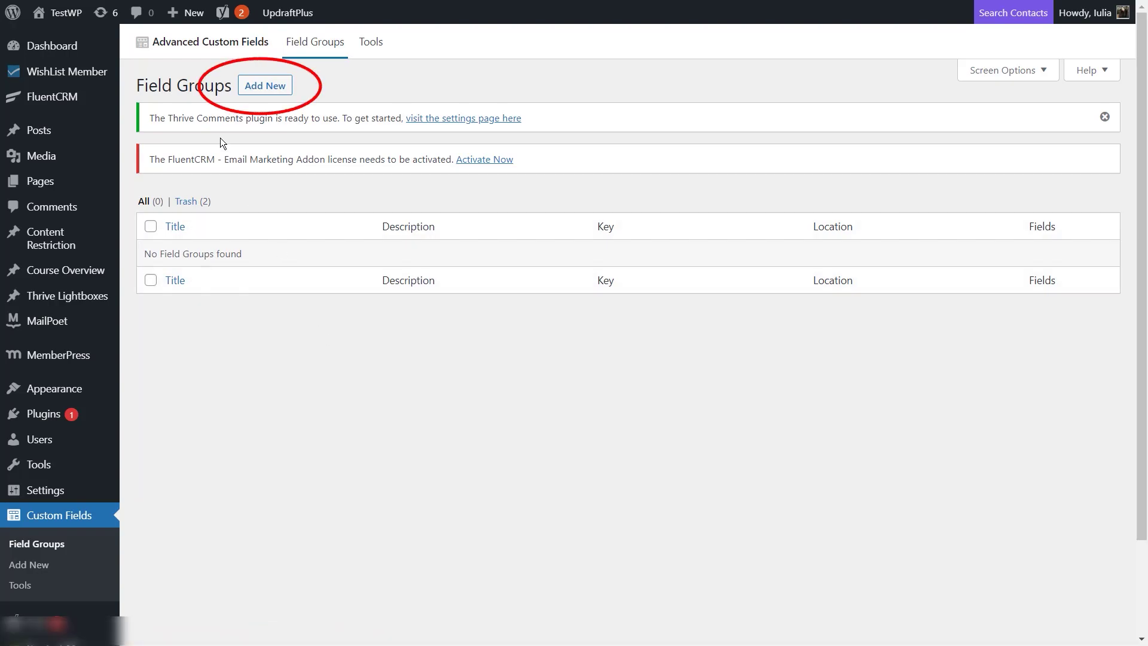
# Add a new field group and title it 'Email Addresses'.
pyautogui.click(284, 99)
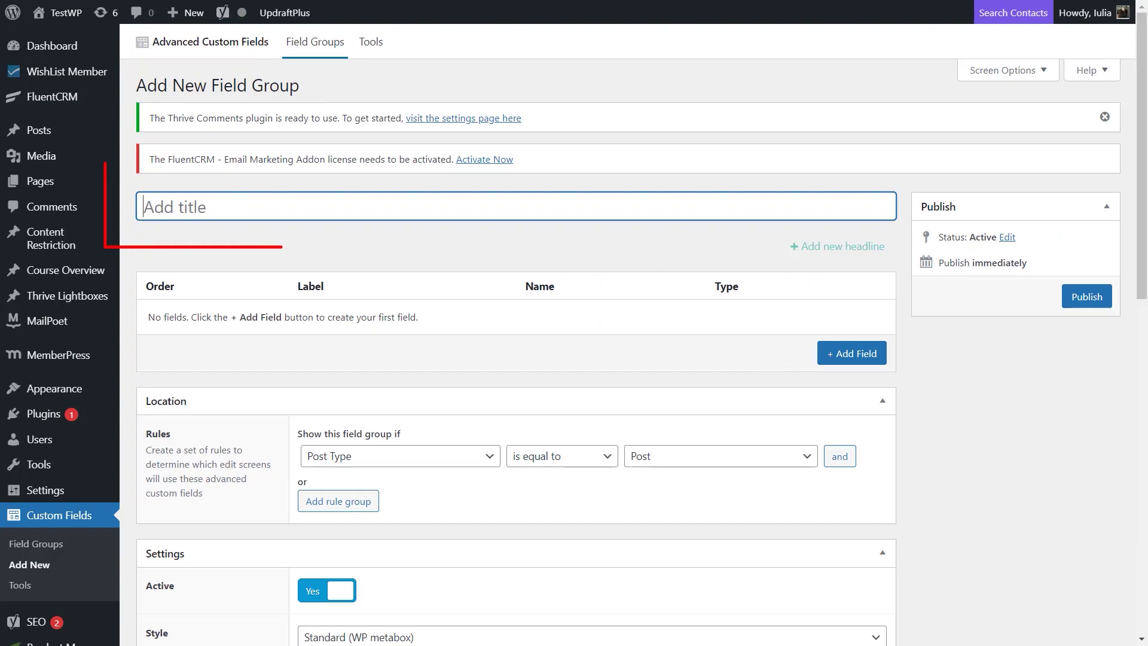
pyautogui.write('Email Addresses')
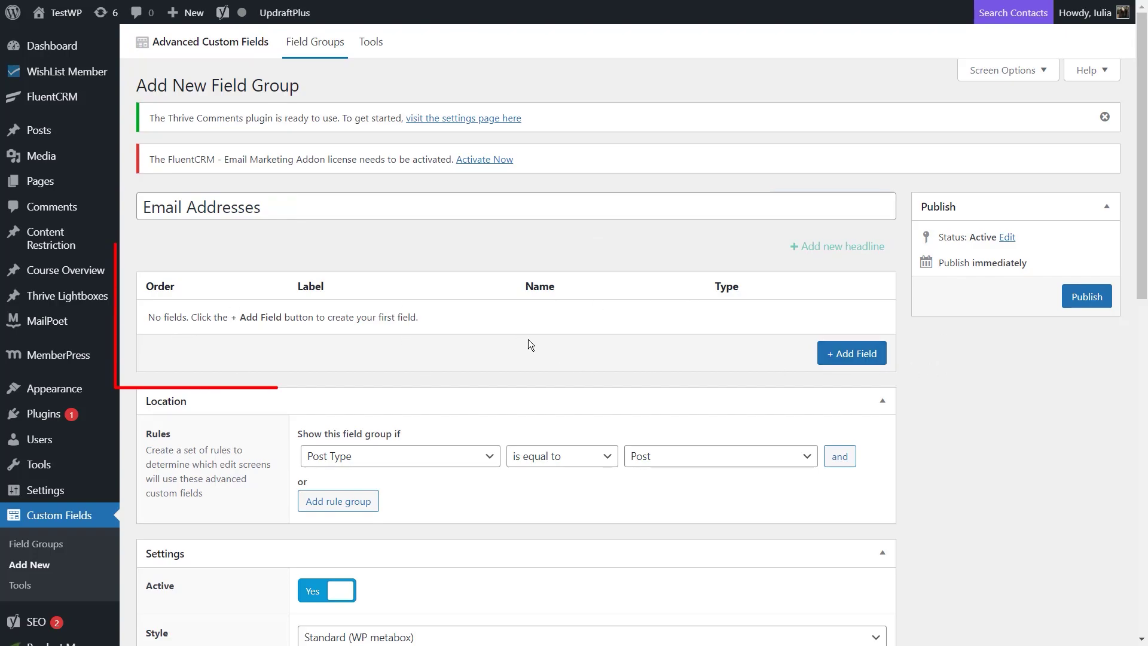
# Add a first Text field to the group and look over its settings form.
pyautogui.click(849, 364)
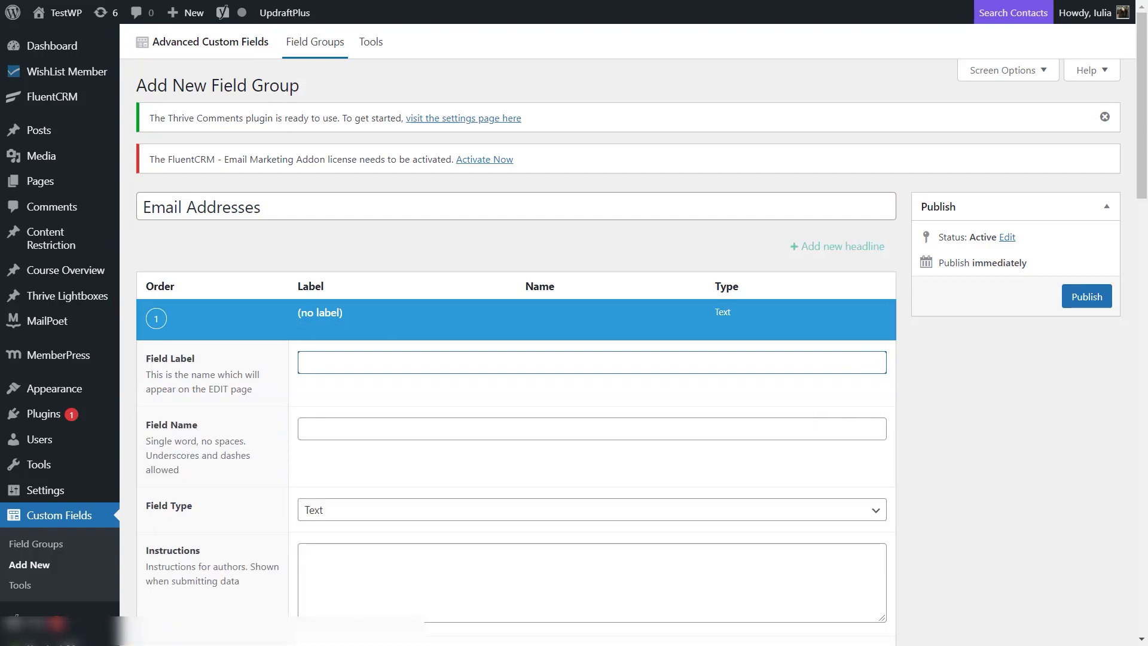
pyautogui.scroll(-1, 1140, 179)
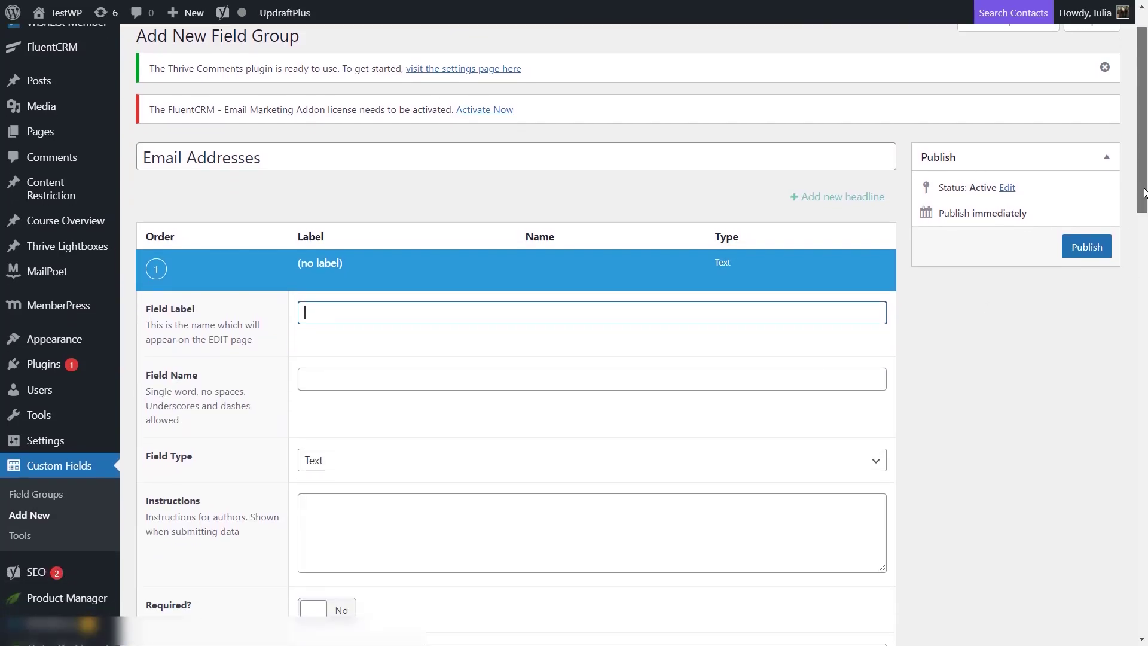
pyautogui.scroll(-10, 642, 334)
pyautogui.scroll(9, 642, 334)
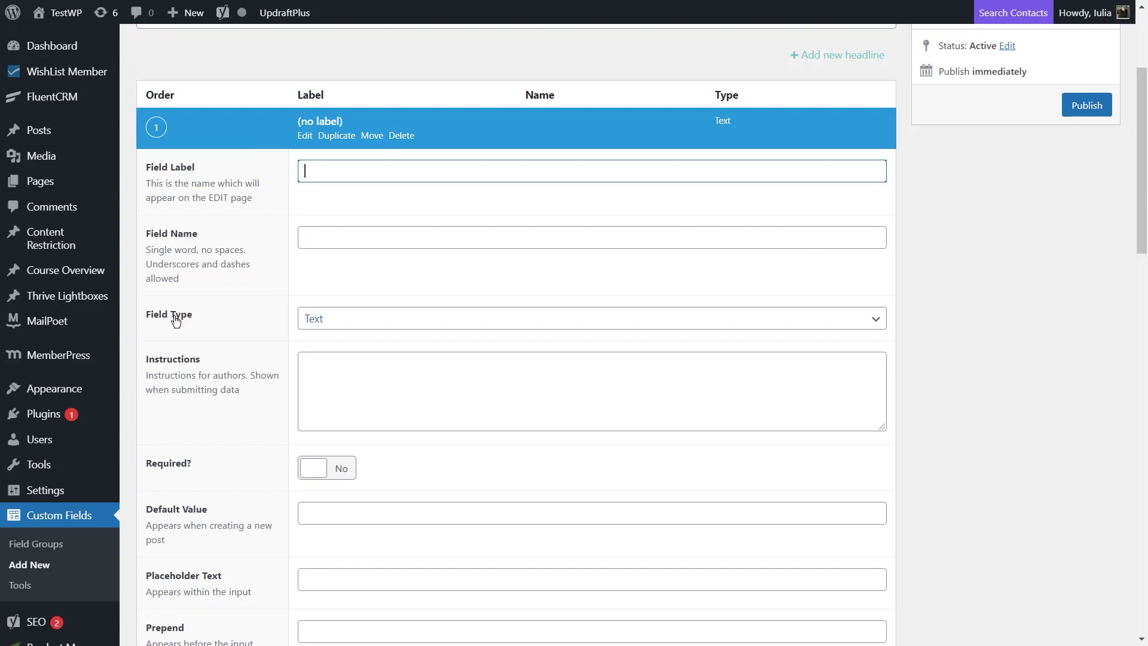
pyautogui.scroll(-3, 180, 317)
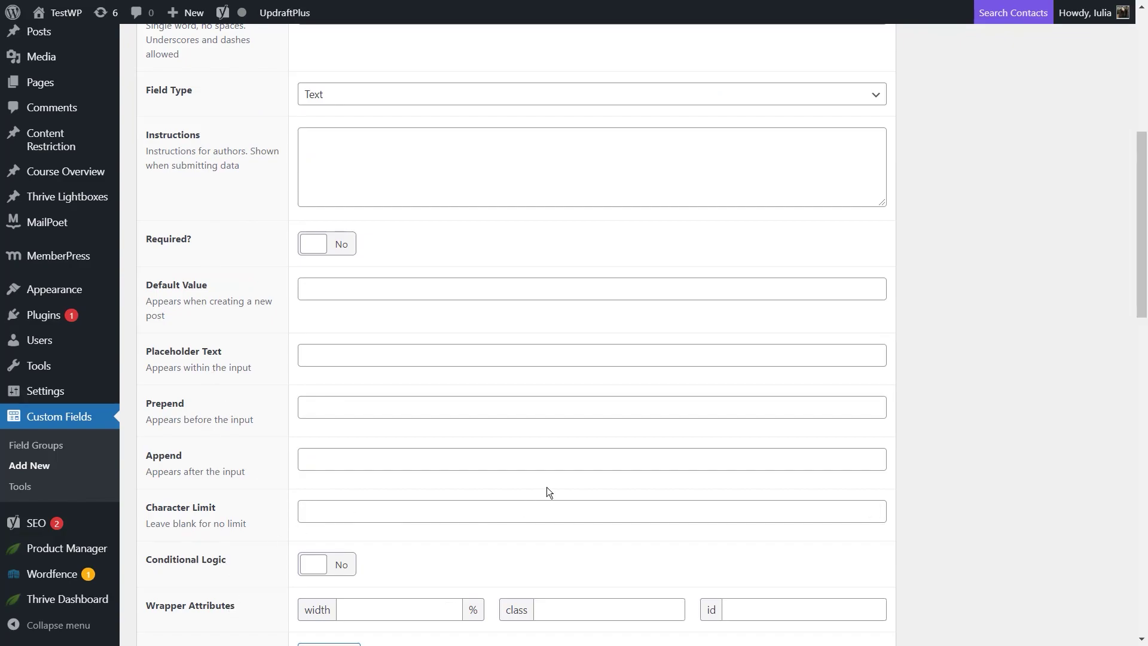
pyautogui.scroll(1, 519, 441)
pyautogui.scroll(-3, 519, 441)
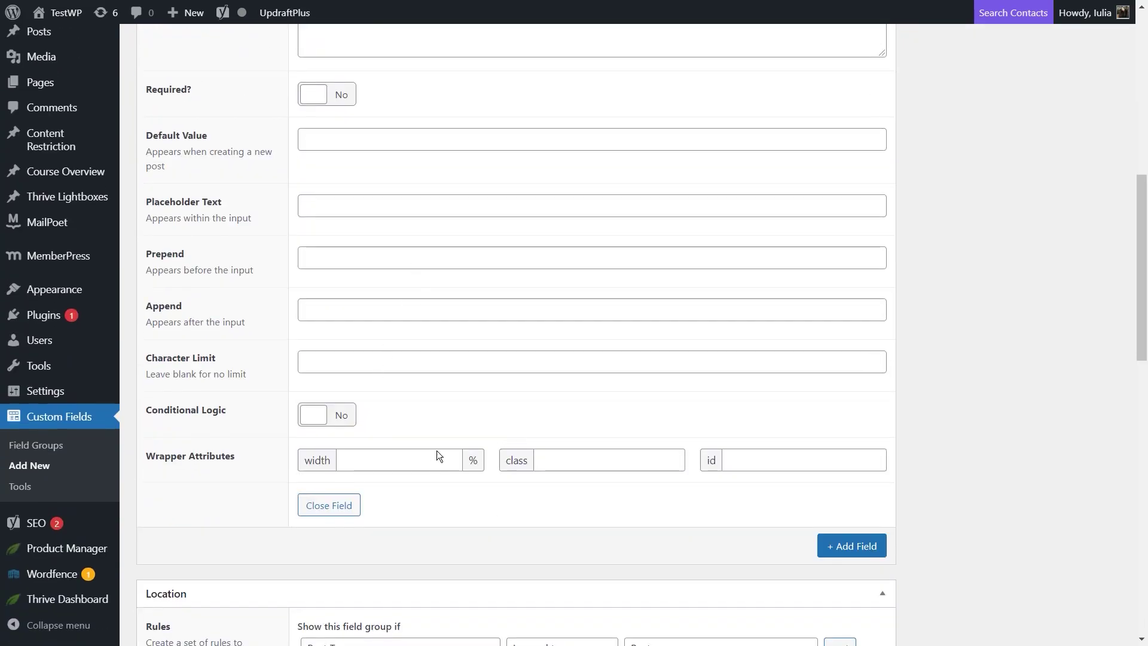
pyautogui.scroll(5, 463, 340)
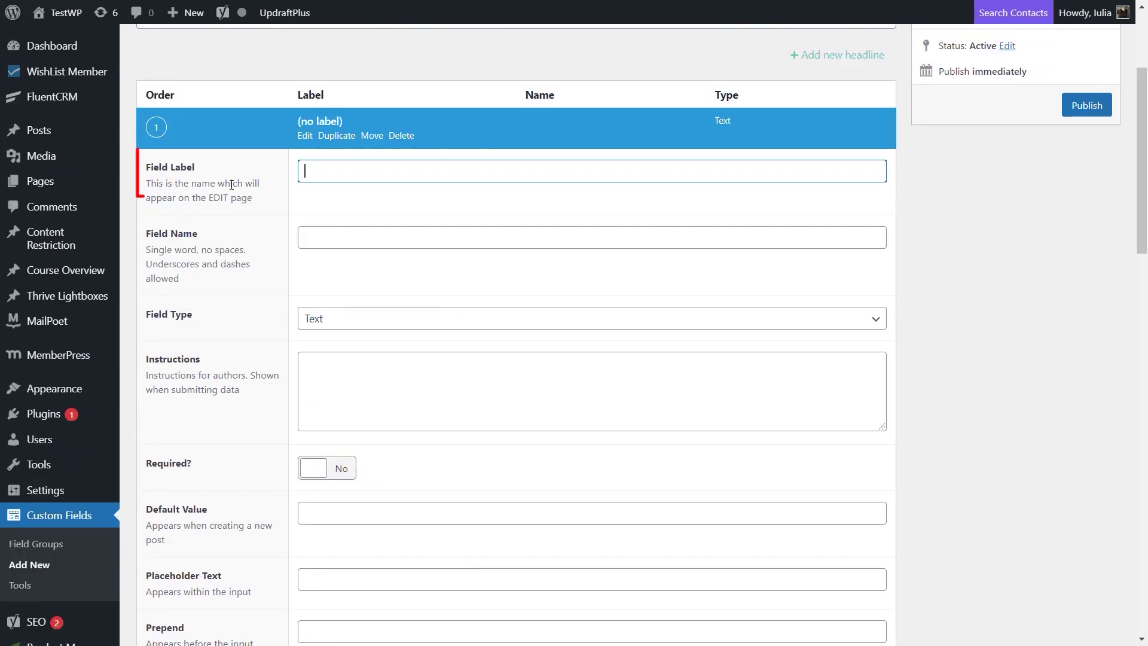
# Label the field 'Official email address' so its name auto-fills as official_email_address.
pyautogui.write('Official email address')
pyautogui.click(396, 275)
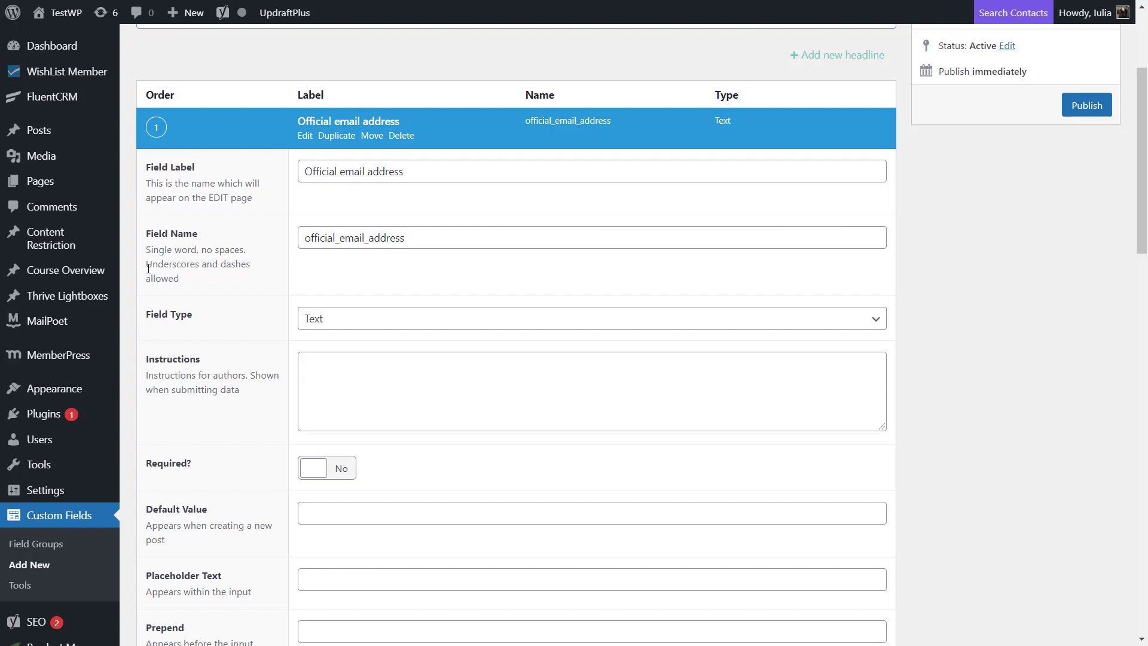
pyautogui.moveTo(146, 264); pyautogui.dragTo(253, 269)
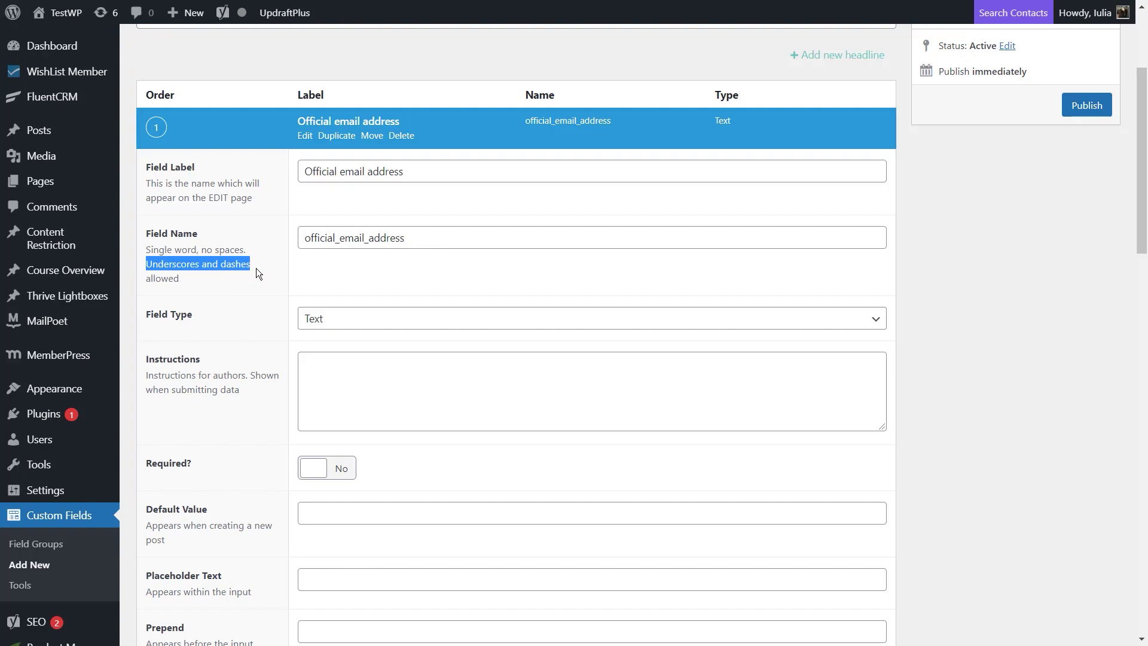
pyautogui.click(259, 269)
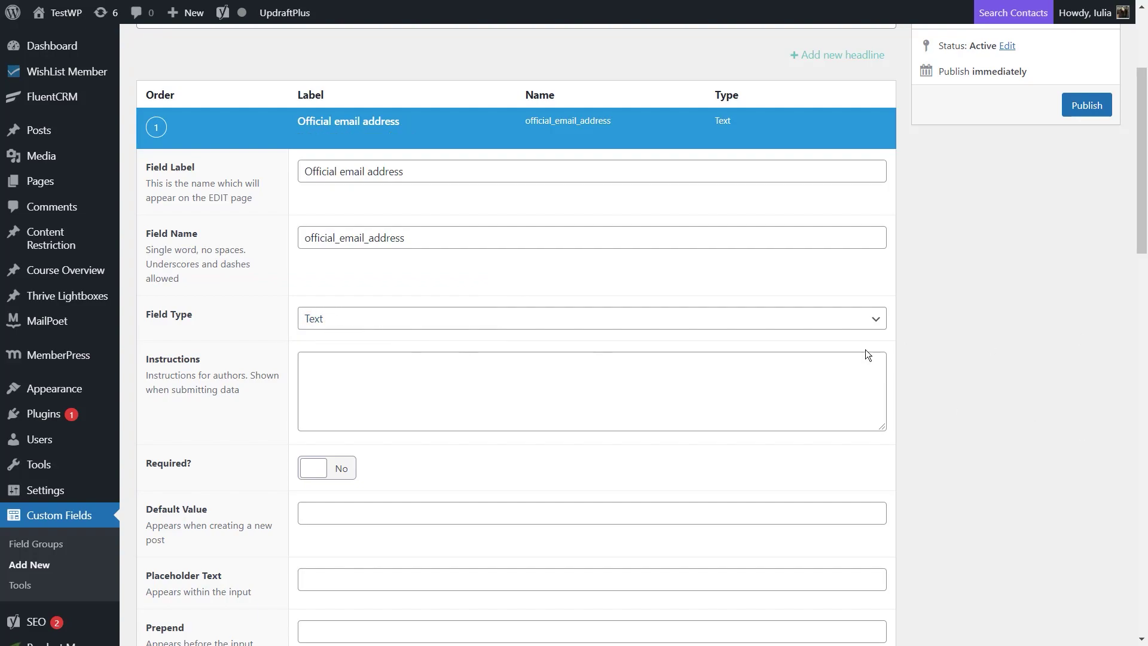
pyautogui.click(353, 320)
pyautogui.moveTo(877, 71); pyautogui.dragTo(840, 50)
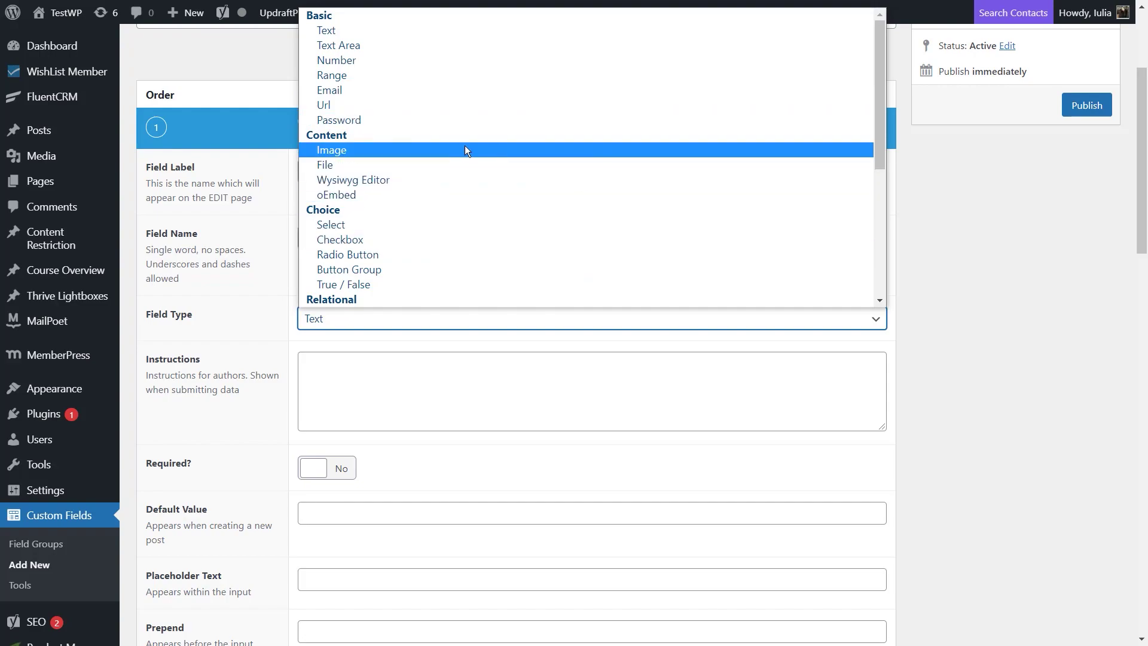
# Leave the field type as Text and the remaining field settings at their defaults.
pyautogui.click(317, 31)
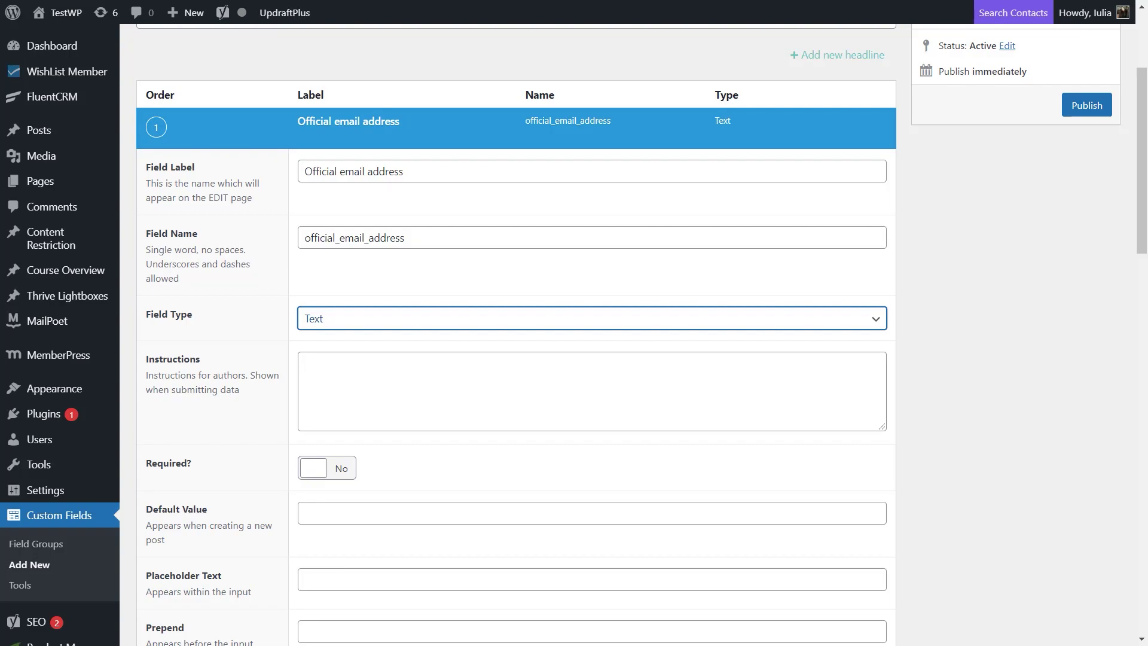
pyautogui.scroll(-3, 591, 210)
pyautogui.click(590, 94)
pyautogui.click(308, 77)
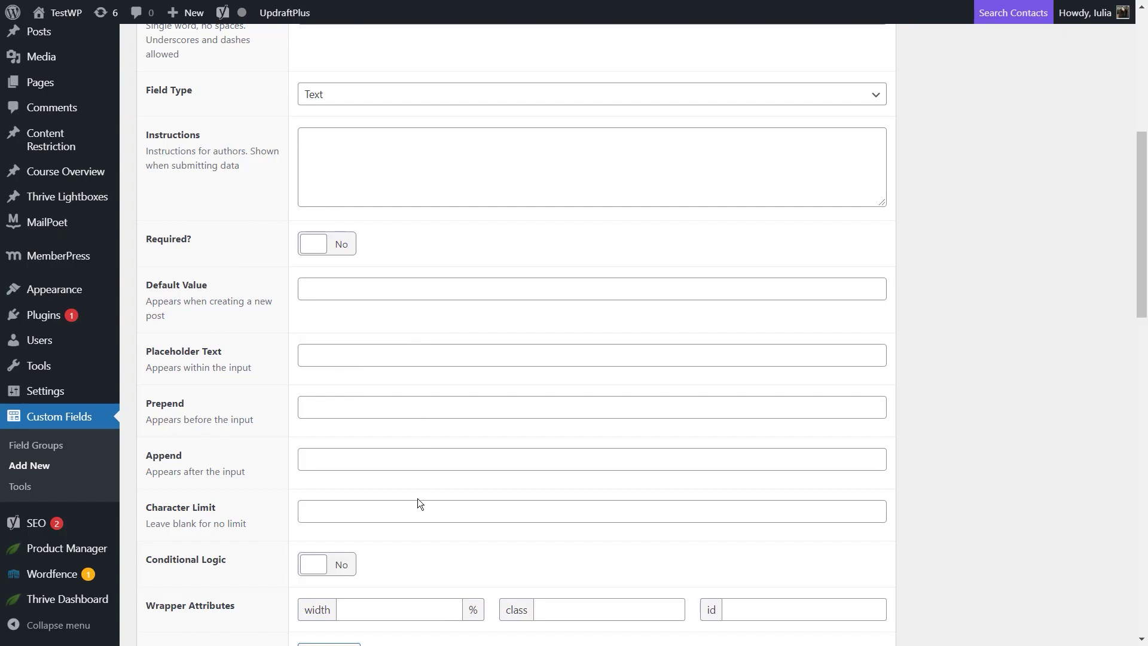
pyautogui.scroll(-3, 465, 447)
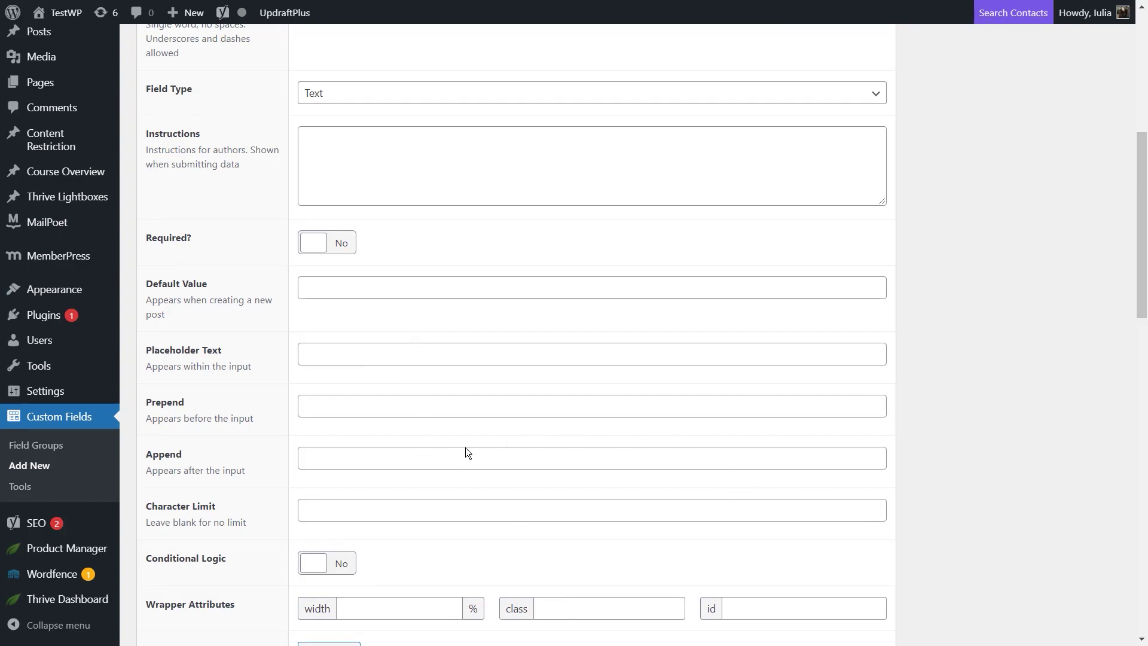
pyautogui.scroll(-1, 465, 447)
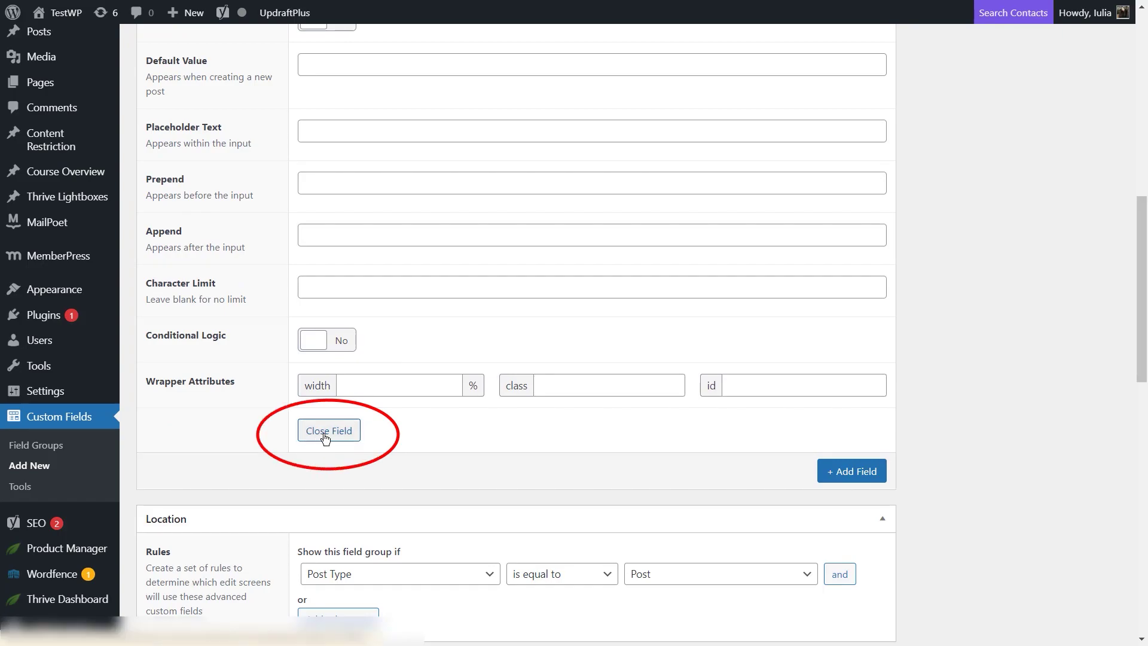
# Scroll back up to the Location rules, currently Post Type is equal to Post.
pyautogui.scroll(5, 610, 375)
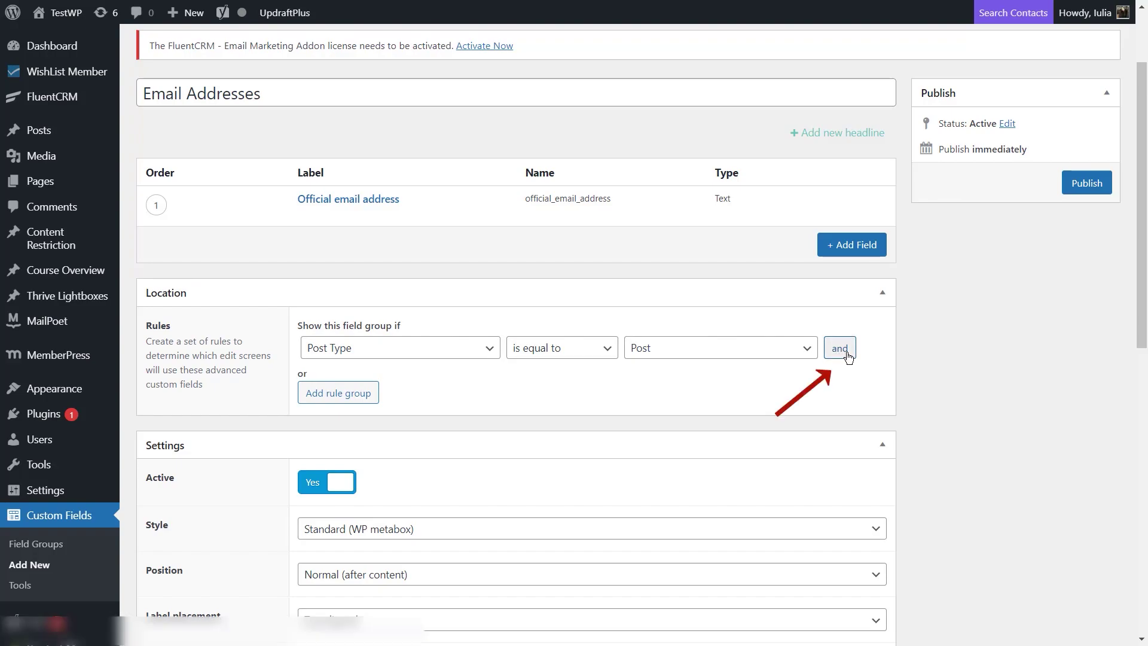
# Try adding and removing location conditions and rule groups, leaving the Post rule unchanged.
pyautogui.moveTo(417, 392); pyautogui.dragTo(150, 384)
pyautogui.click(538, 386)
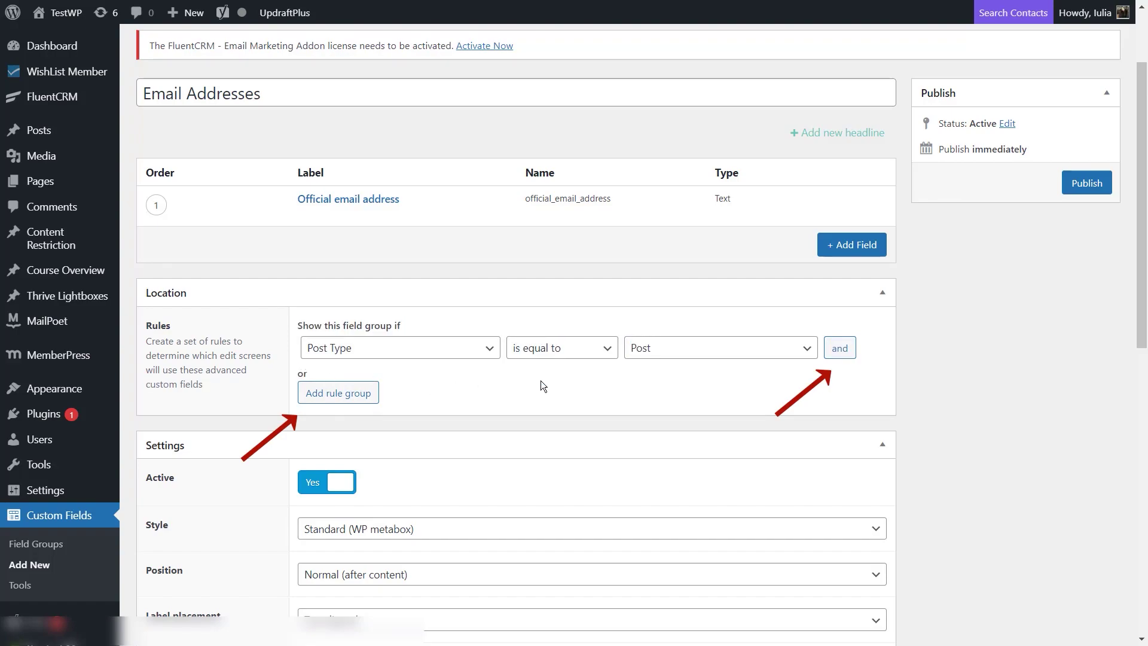
pyautogui.click(844, 353)
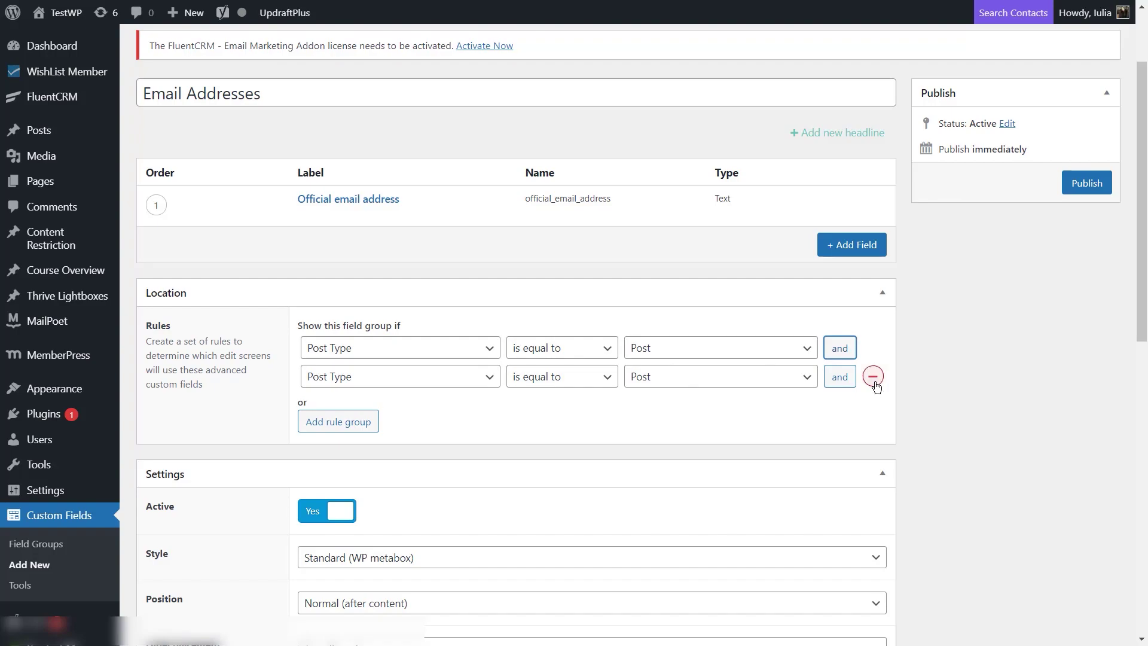
pyautogui.click(871, 377)
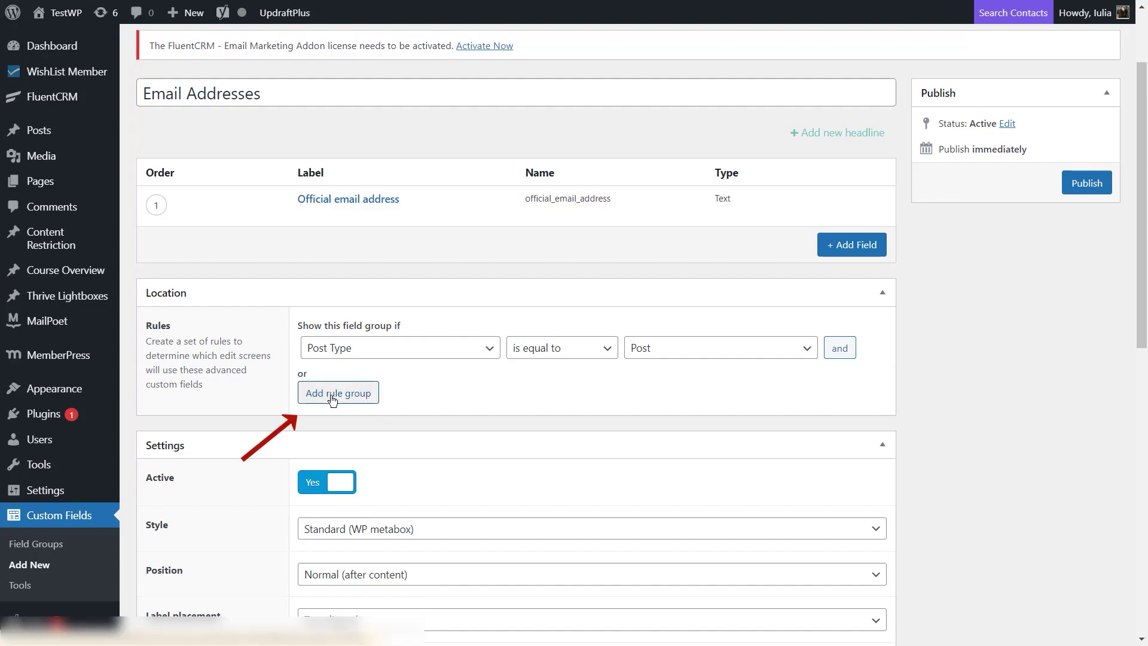
pyautogui.doubleClick(302, 373)
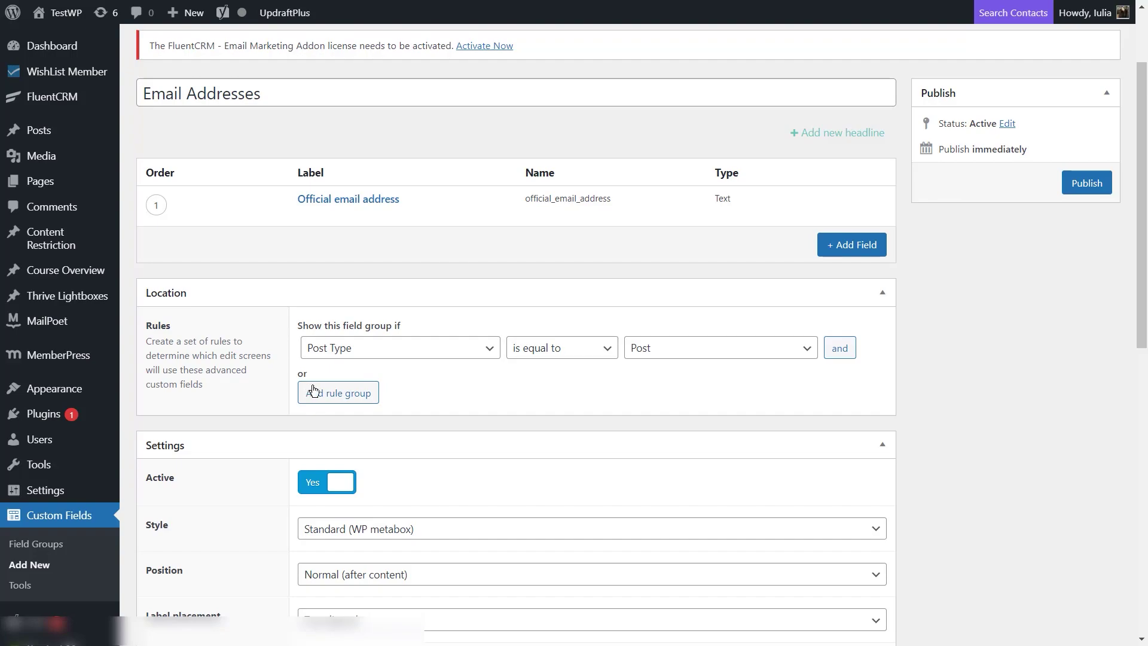
pyautogui.click(307, 390)
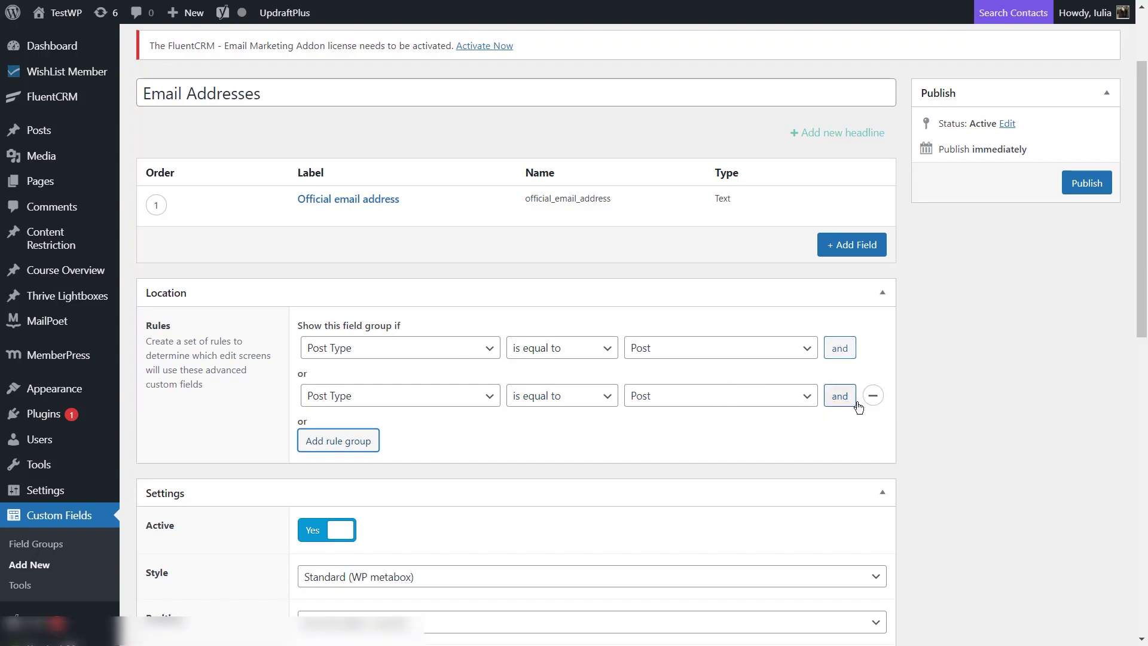
pyautogui.click(872, 396)
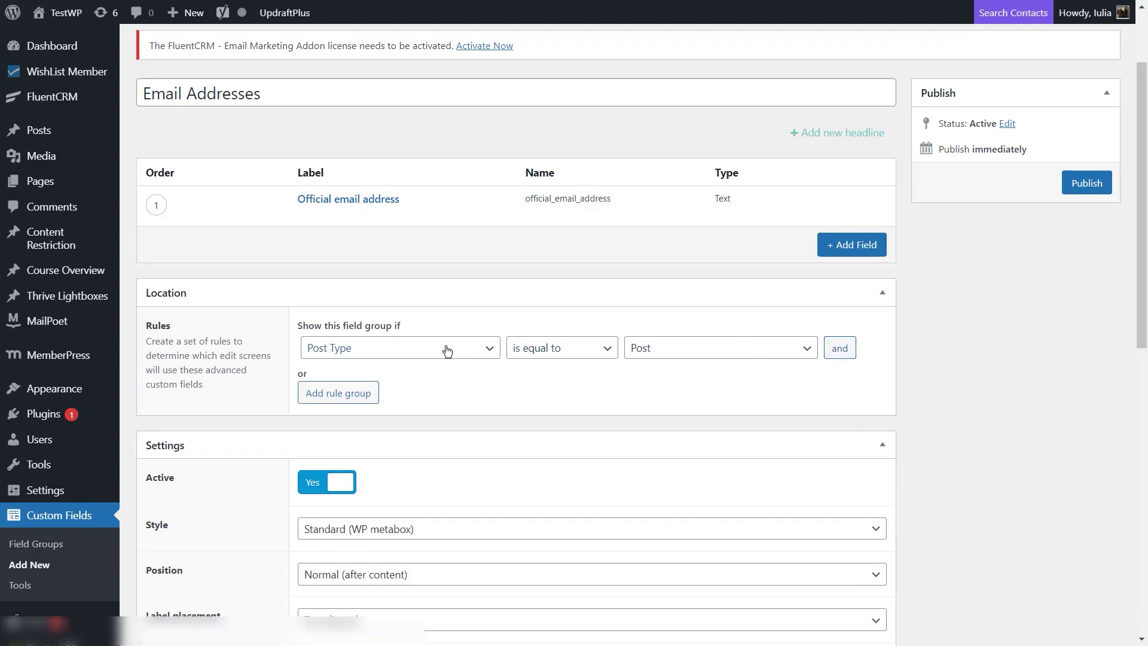
pyautogui.click(484, 348)
pyautogui.scroll(-2, 496, 221)
pyautogui.scroll(2, 455, 150)
pyautogui.click(554, 366)
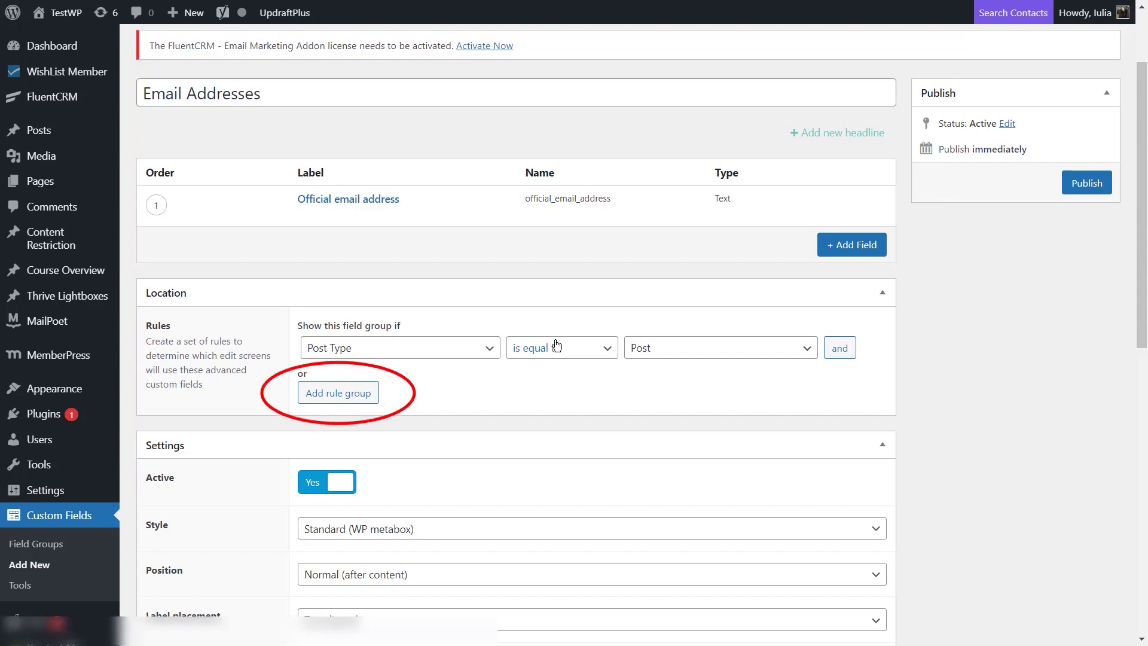
# Add a second location rule group set to Post Type is equal to Page.
pyautogui.click(323, 393)
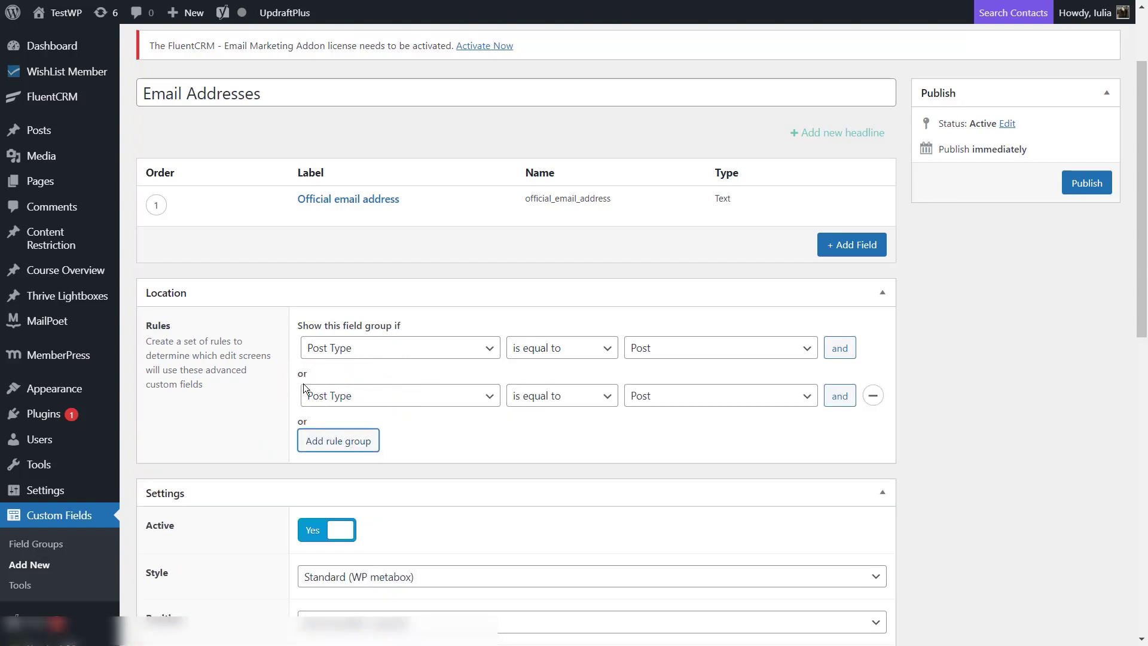
pyautogui.click(712, 404)
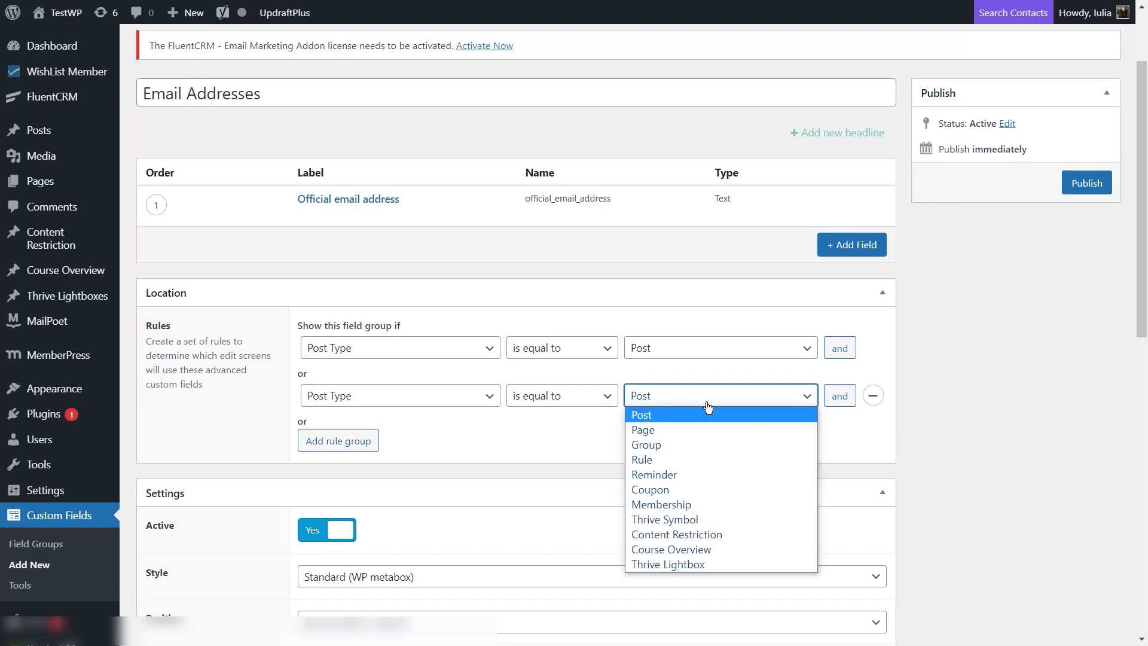
pyautogui.click(691, 434)
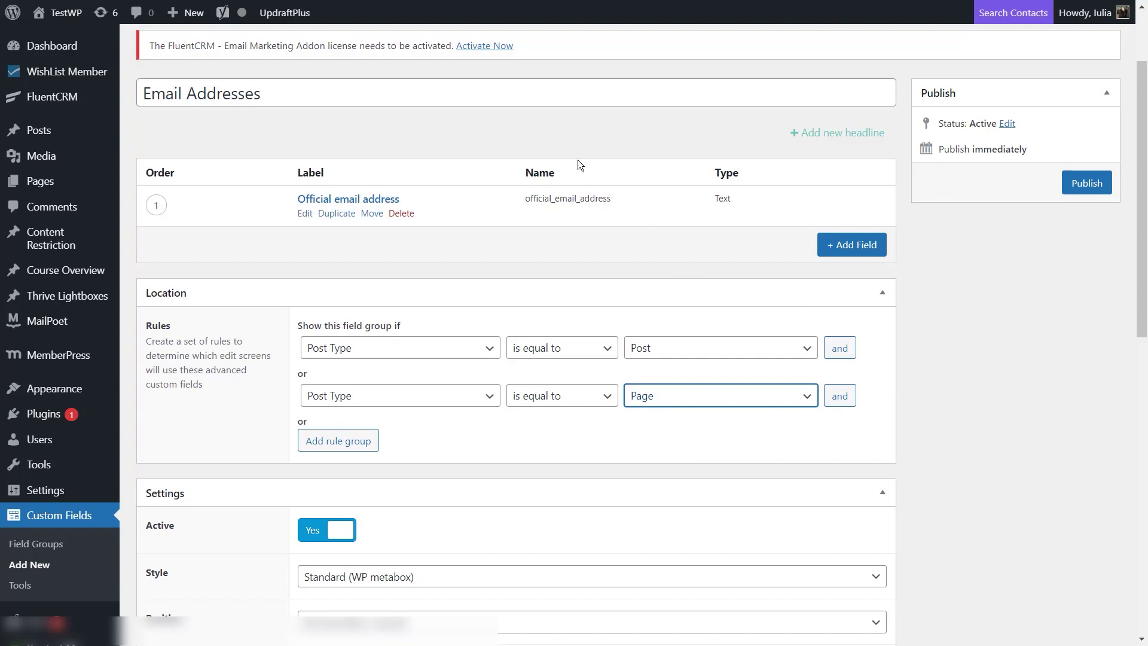
pyautogui.scroll(-3, 1136, 246)
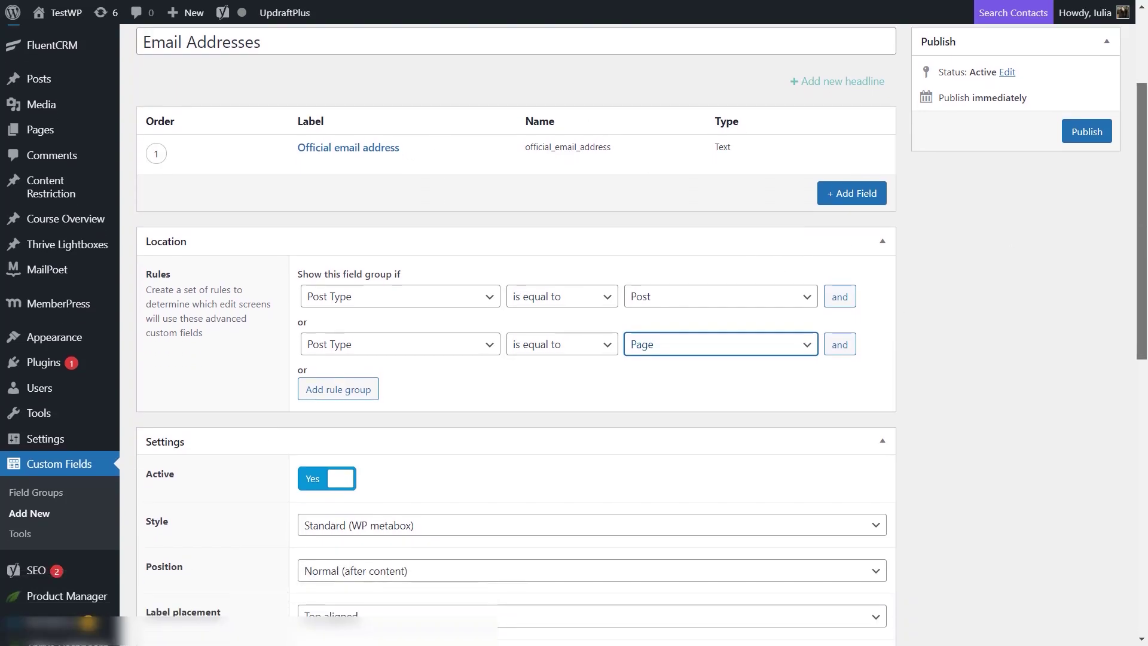
# Publish the Email Addresses group and confirm it is listed on Posts, Pages with 1 field.
pyautogui.scroll(-7, 643, 335)
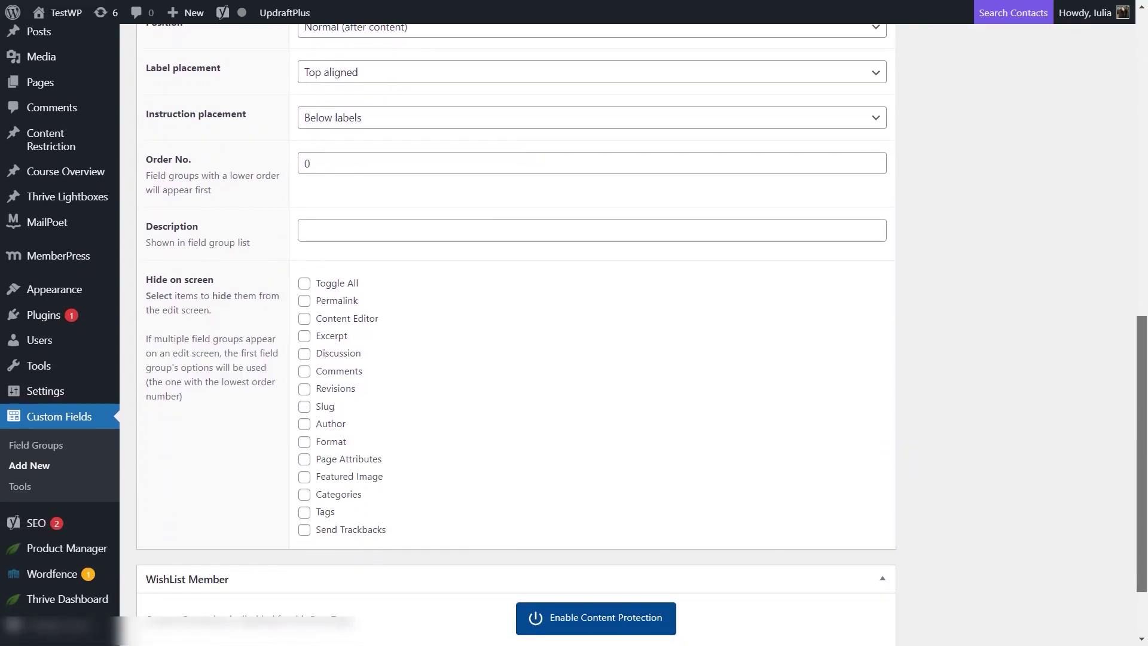
pyautogui.scroll(12, 1103, 240)
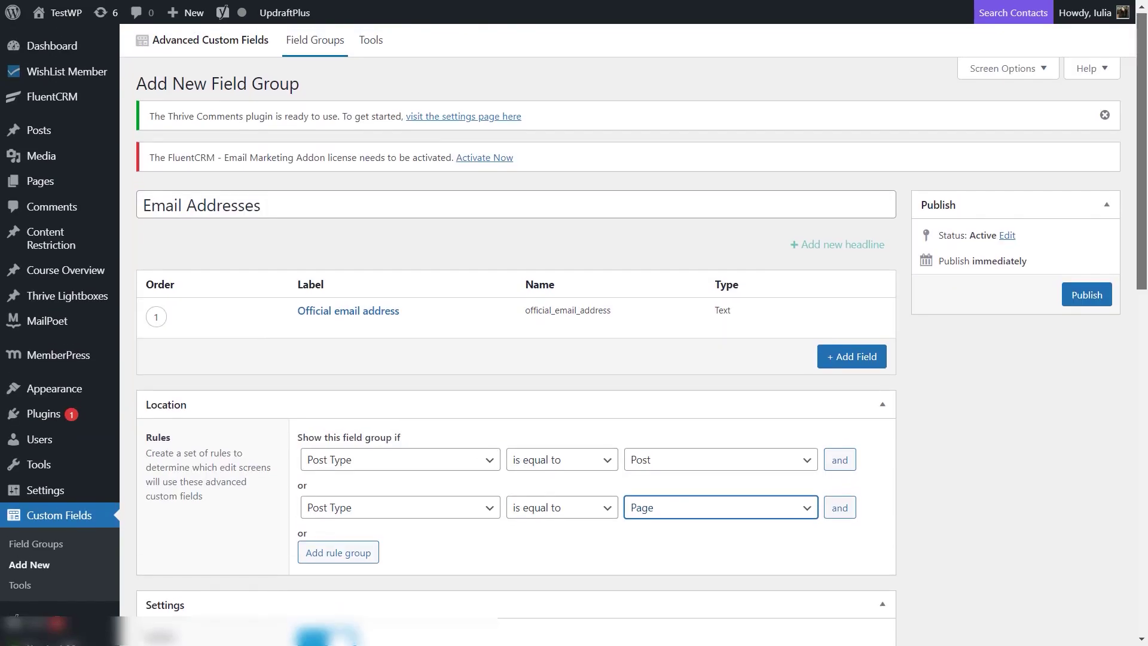
pyautogui.click(1086, 299)
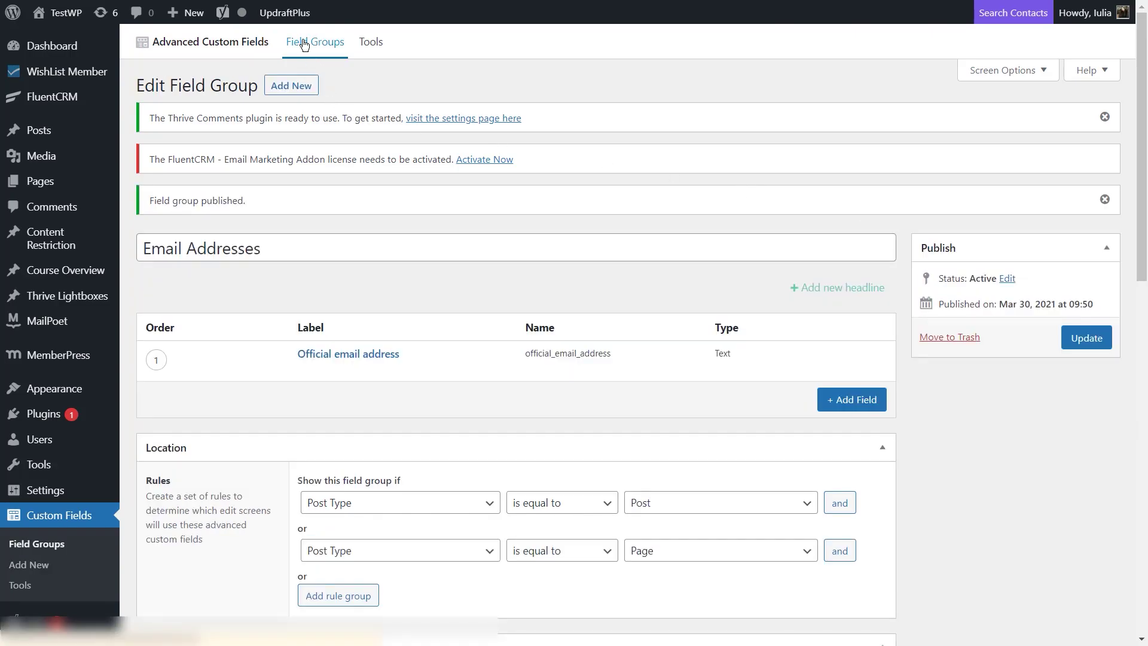
pyautogui.click(305, 45)
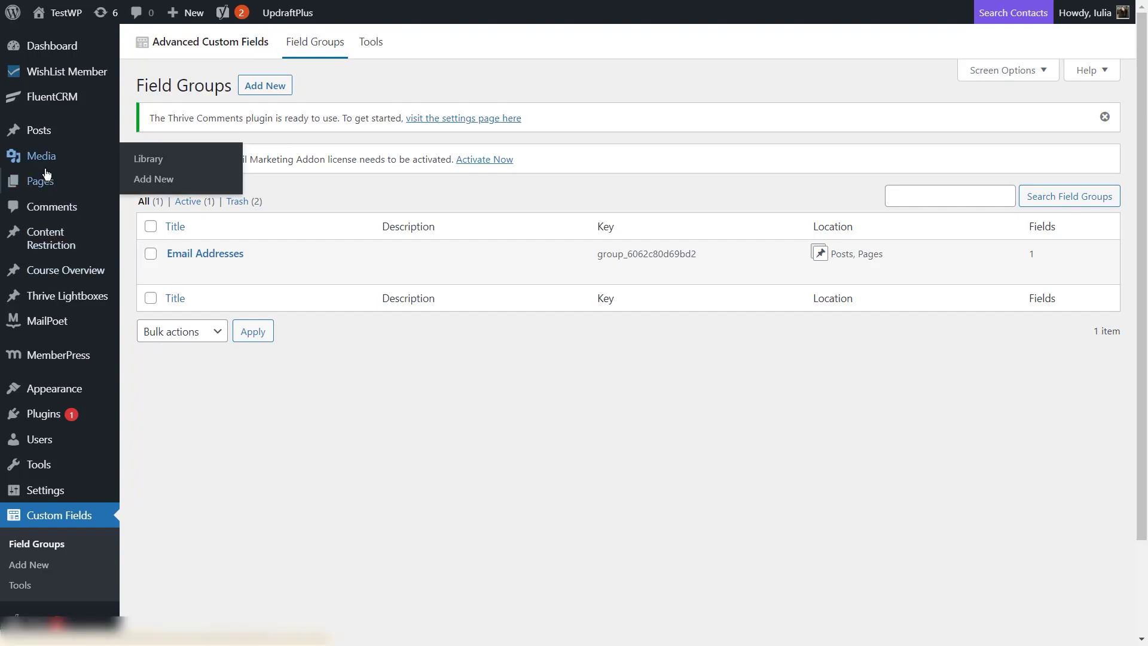
pyautogui.moveTo(42, 185)
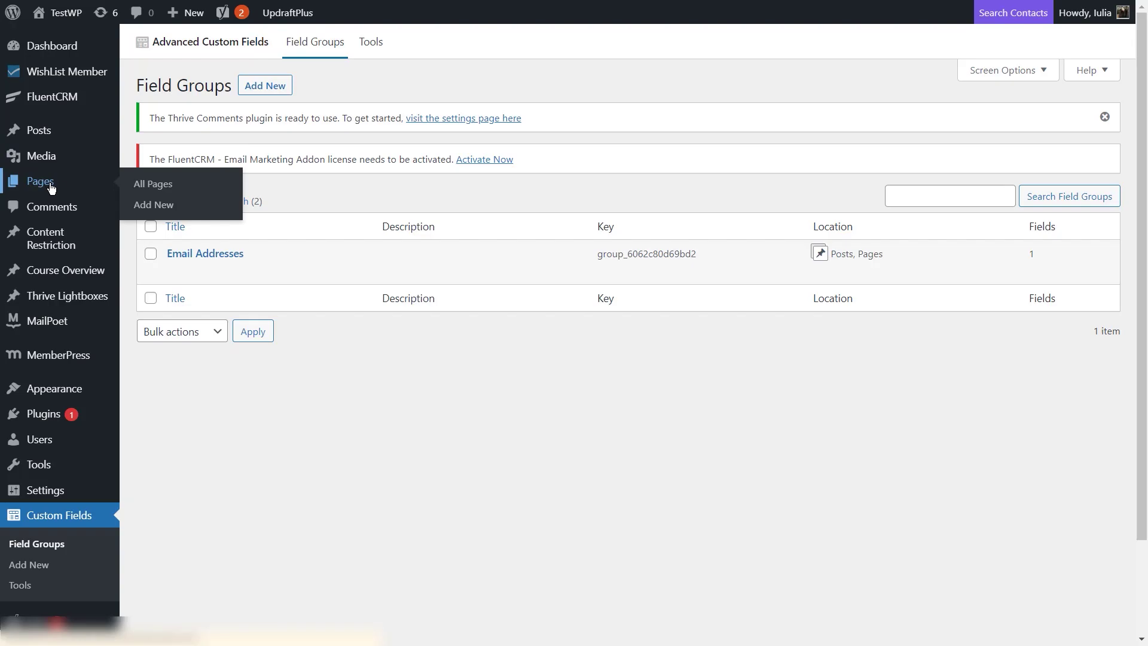
# Open the '20% confirmation page' from the Pages list in the editor.
pyautogui.click(41, 182)
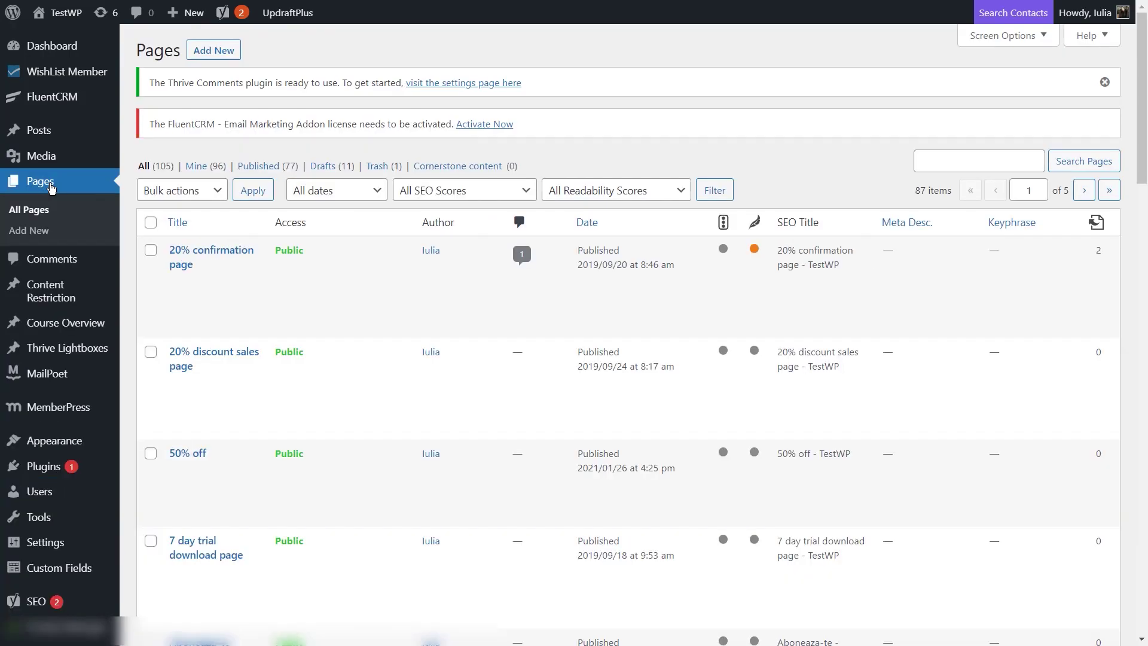
pyautogui.moveTo(197, 287)
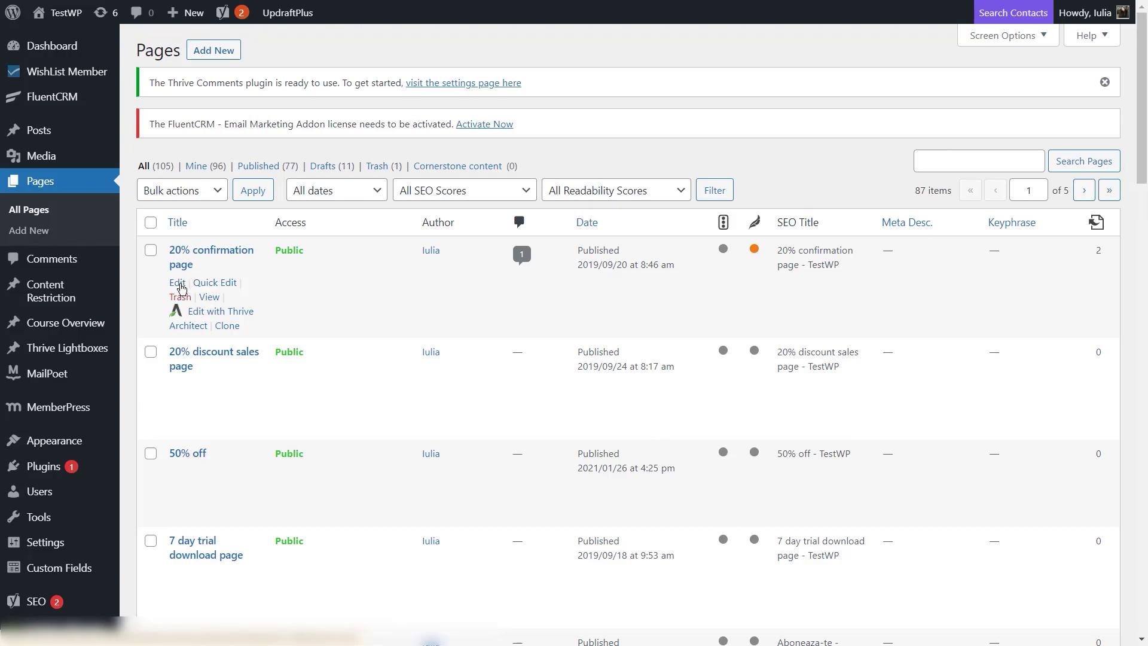
pyautogui.click(179, 283)
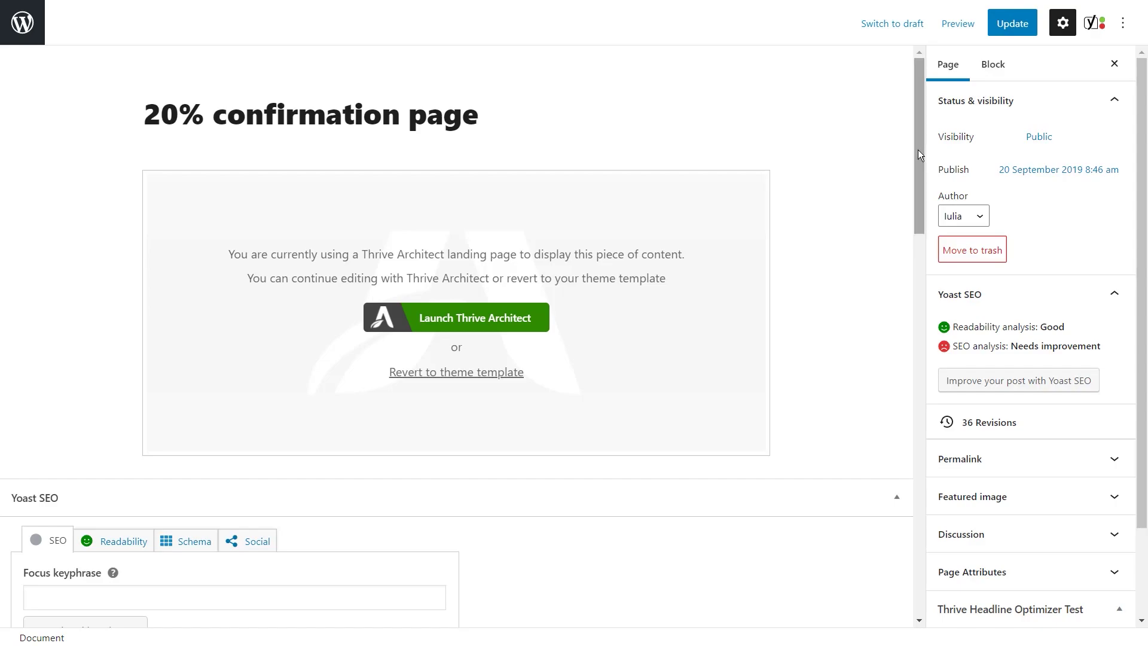
# Paste the official email address into the page's Official email address field and update the page.
pyautogui.moveTo(918, 147)
pyautogui.mouseDown()
pyautogui.moveTo(911, 342)
pyautogui.moveTo(896, 264)
pyautogui.moveTo(896, 318)
pyautogui.moveTo(923, 330)
pyautogui.moveTo(921, 432)
pyautogui.mouseUp()
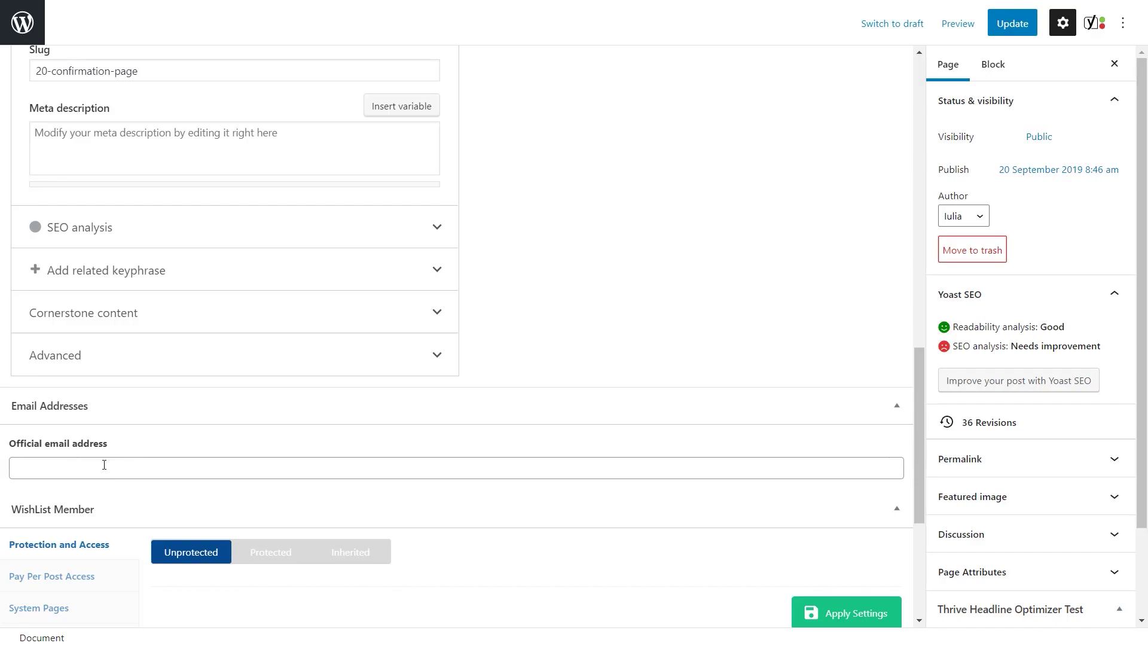
pyautogui.click(63, 474)
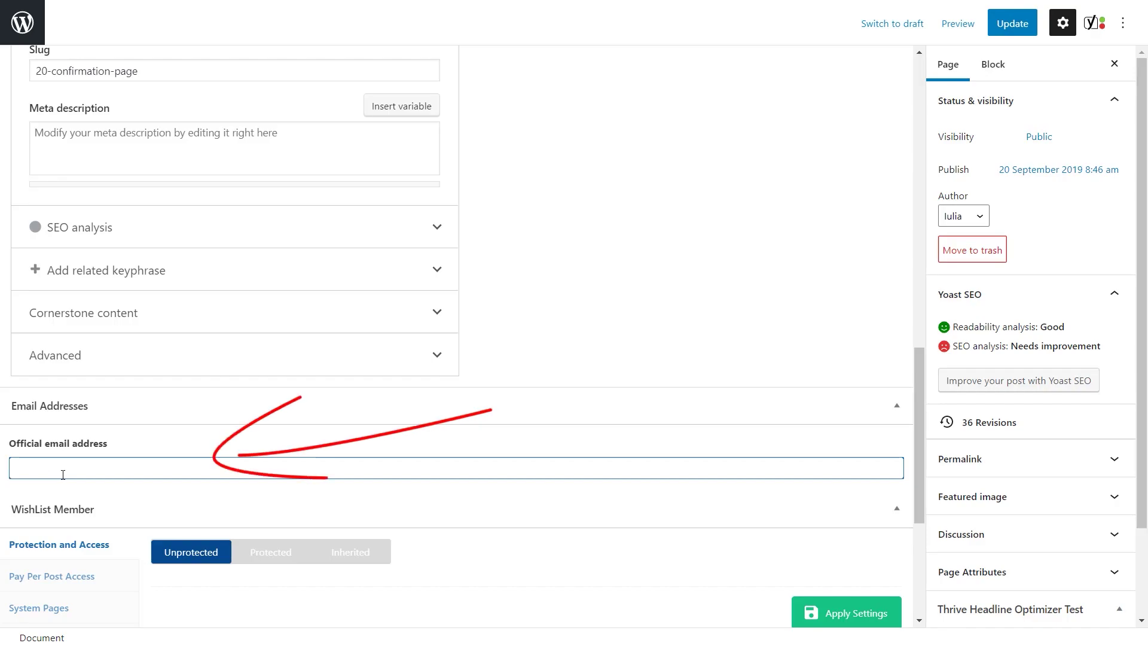
pyautogui.hotkey('ctrl', 'v')
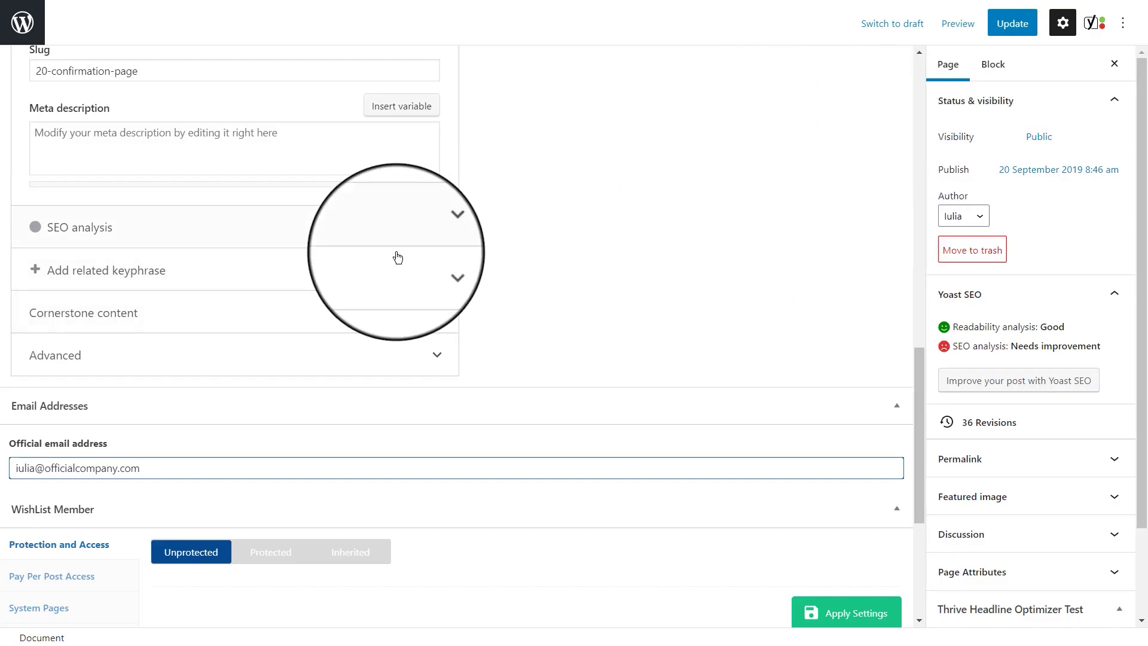
pyautogui.click(1010, 25)
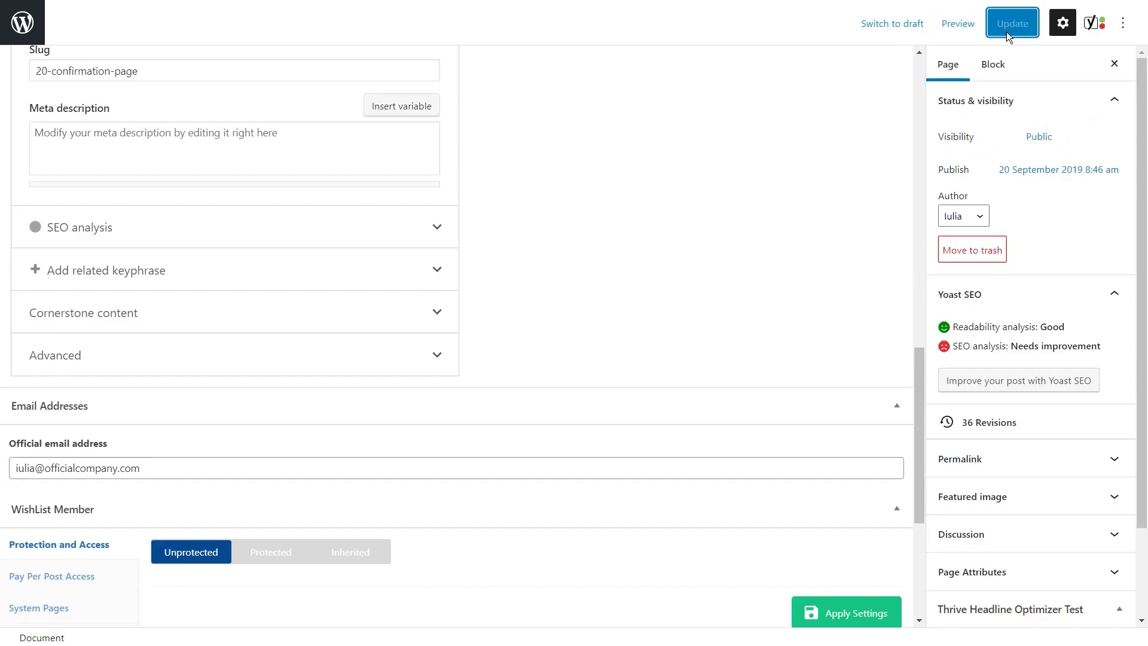
# Update the 20% confirmation page again, let the save finish, and return to the top.
pyautogui.click(1014, 24)
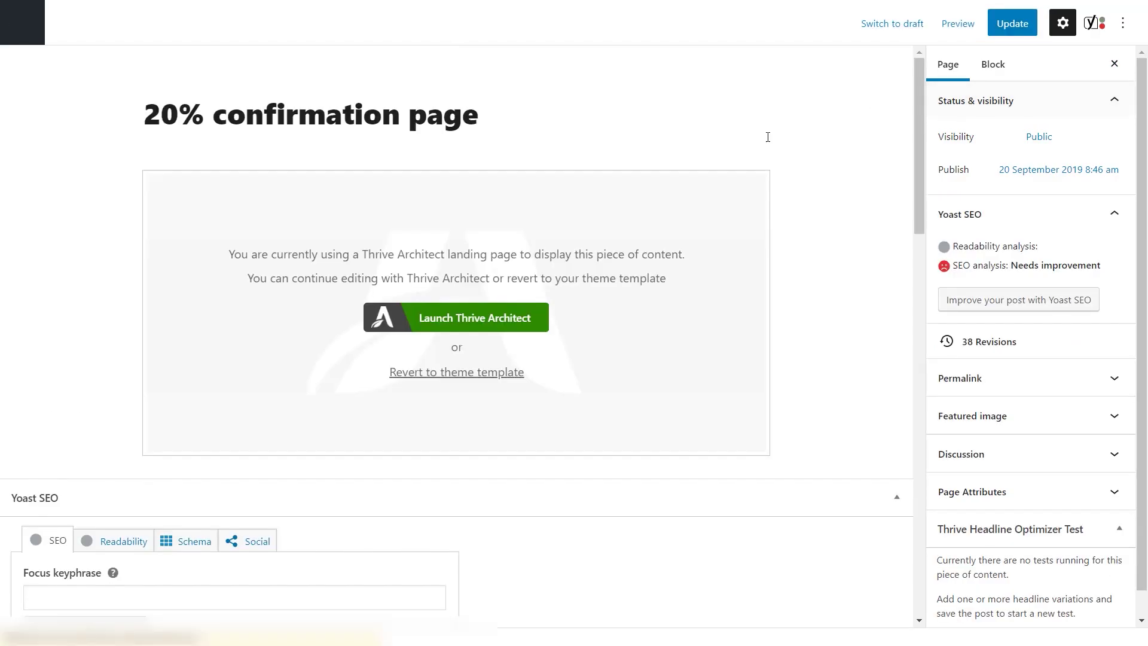
pyautogui.moveTo(921, 110); pyautogui.dragTo(6, 410)
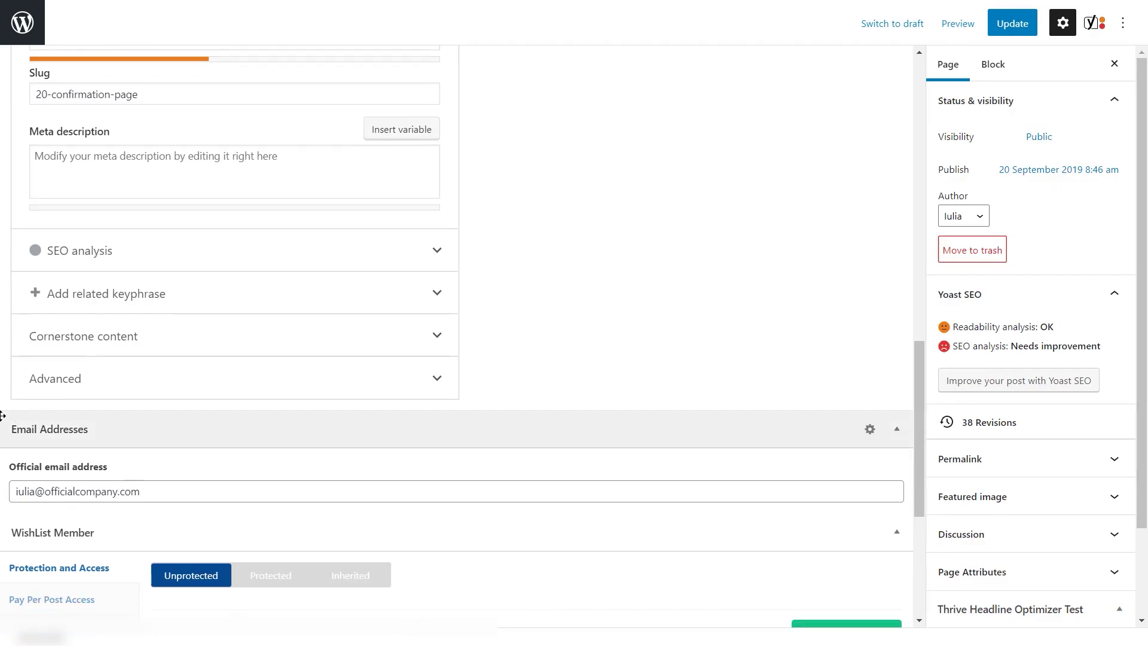
pyautogui.scroll(2, 471, 418)
pyautogui.scroll(12, 471, 417)
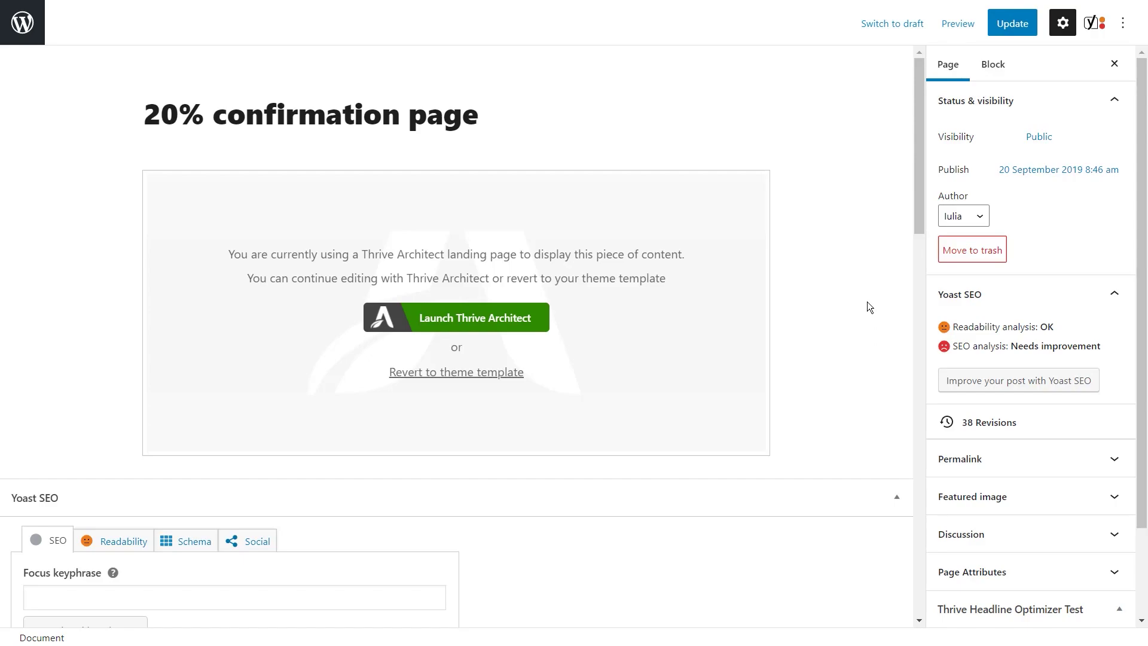
# In Thrive Architect, add a Text element above the subtitle reading 'Write an email to our official email address here.'.
pyautogui.click(470, 329)
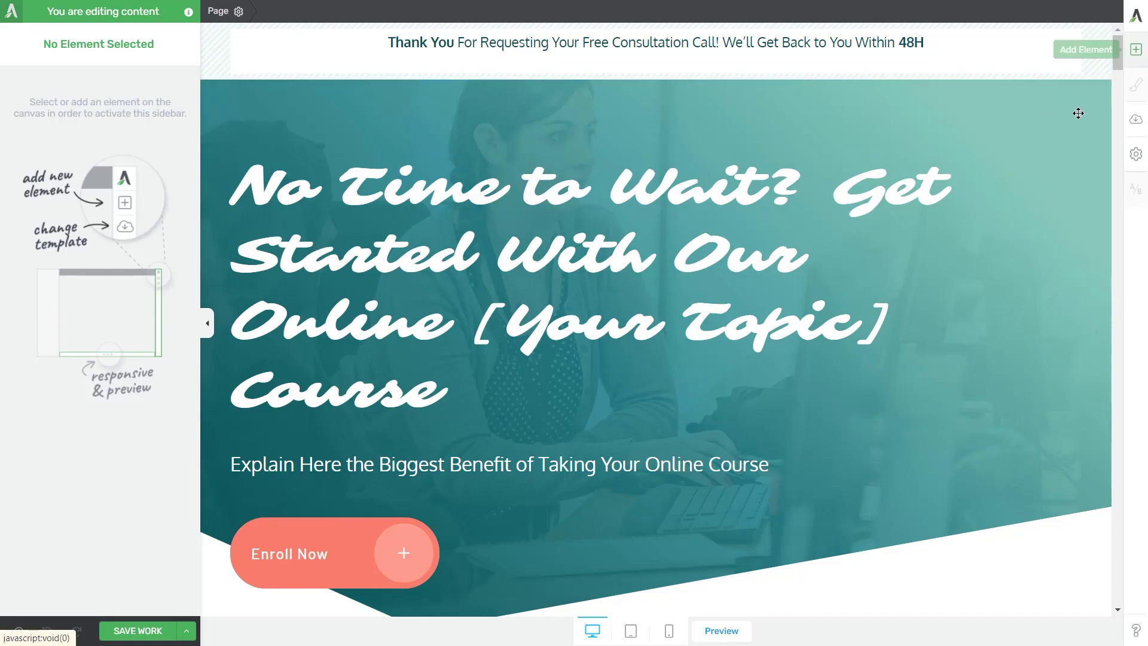
pyautogui.click(1136, 49)
pyautogui.moveTo(1000, 251); pyautogui.dragTo(439, 466)
pyautogui.write('Write an email to our official email address here.')
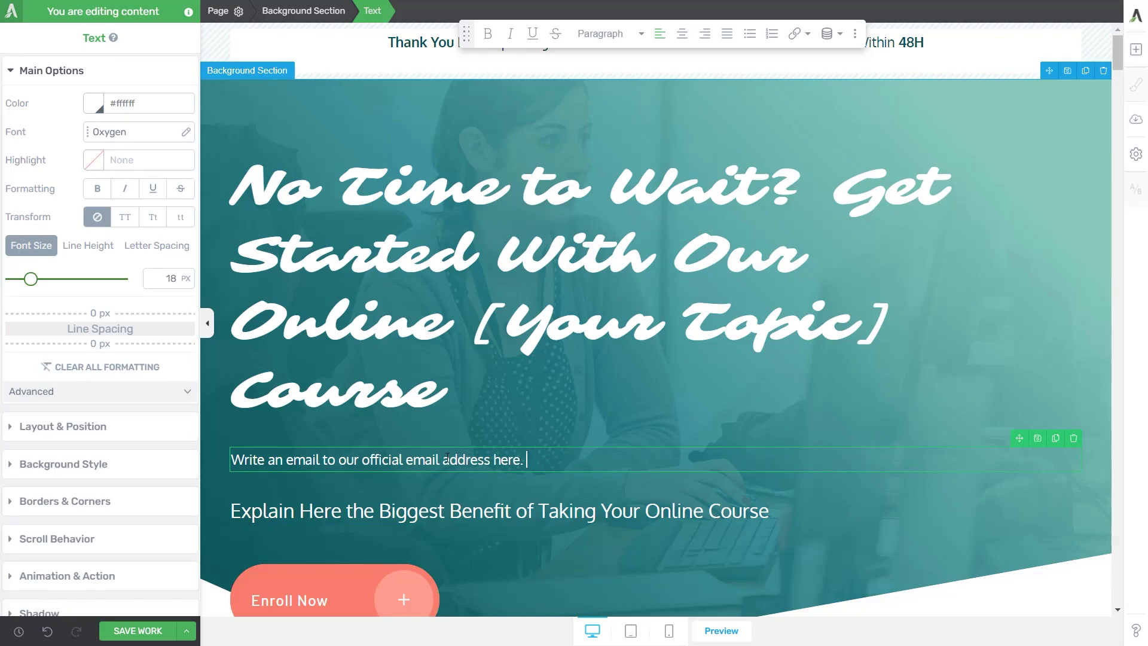
# Swap the words 'official email address here' for the Official email address custom field as dynamic text.
pyautogui.moveTo(520, 462); pyautogui.dragTo(362, 461)
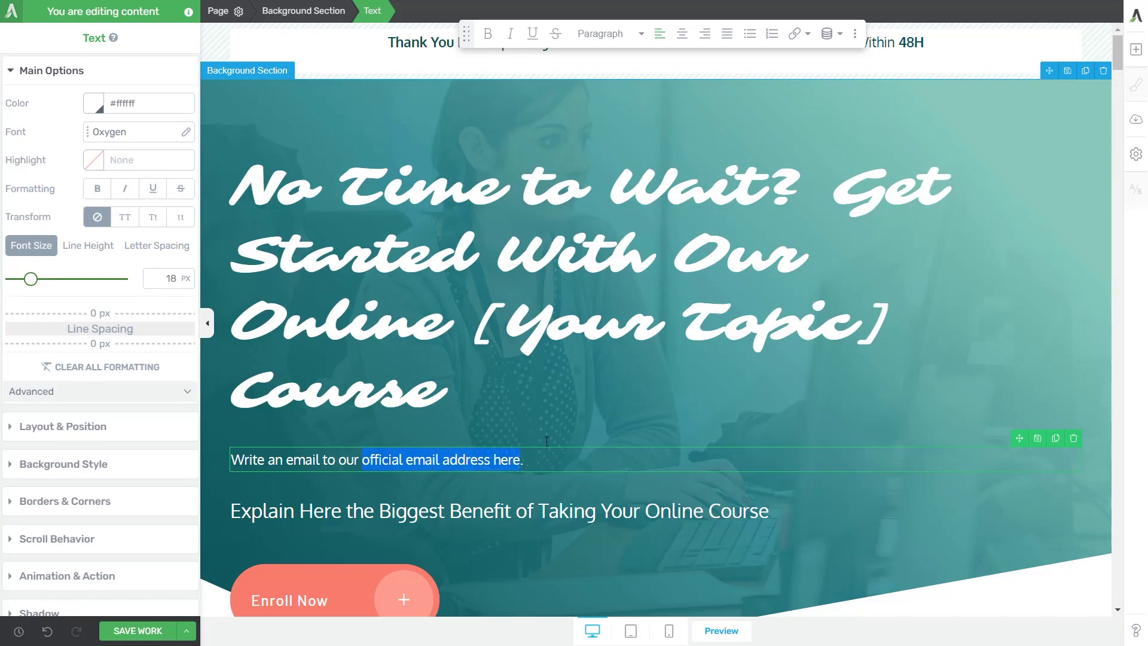
pyautogui.click(836, 36)
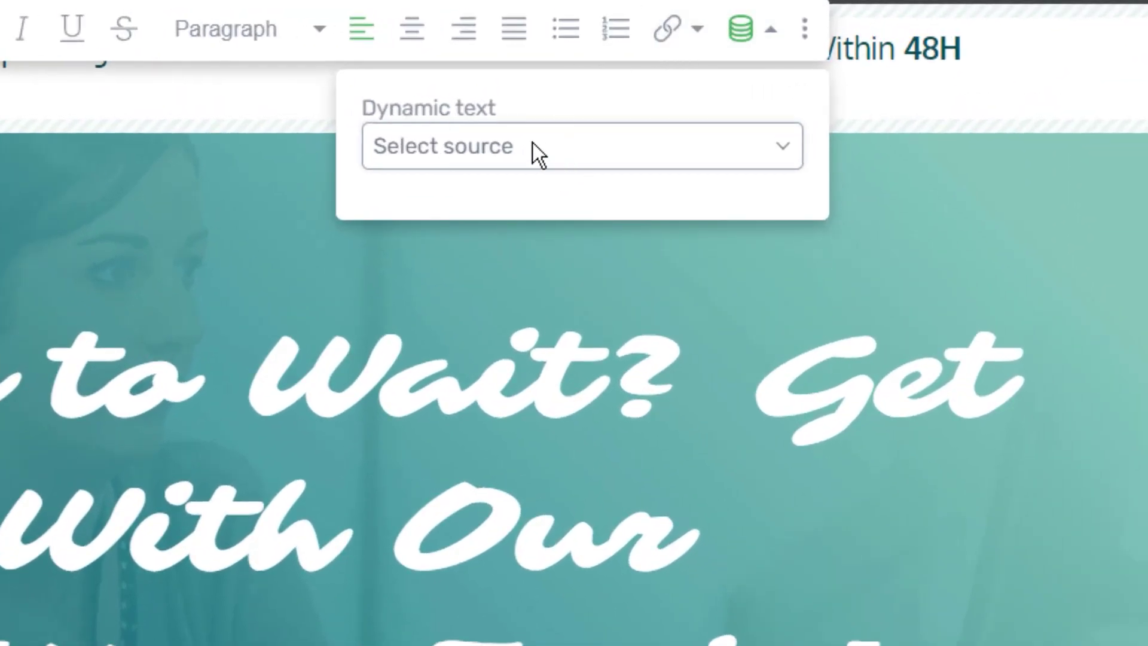
pyautogui.click(494, 170)
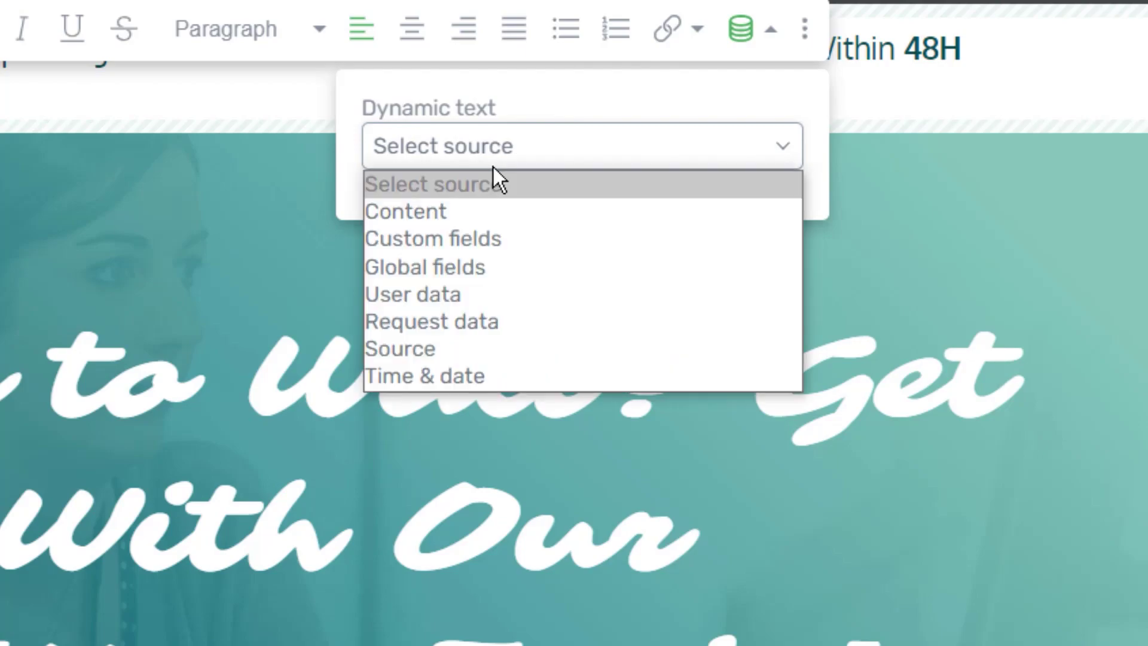
pyautogui.click(475, 242)
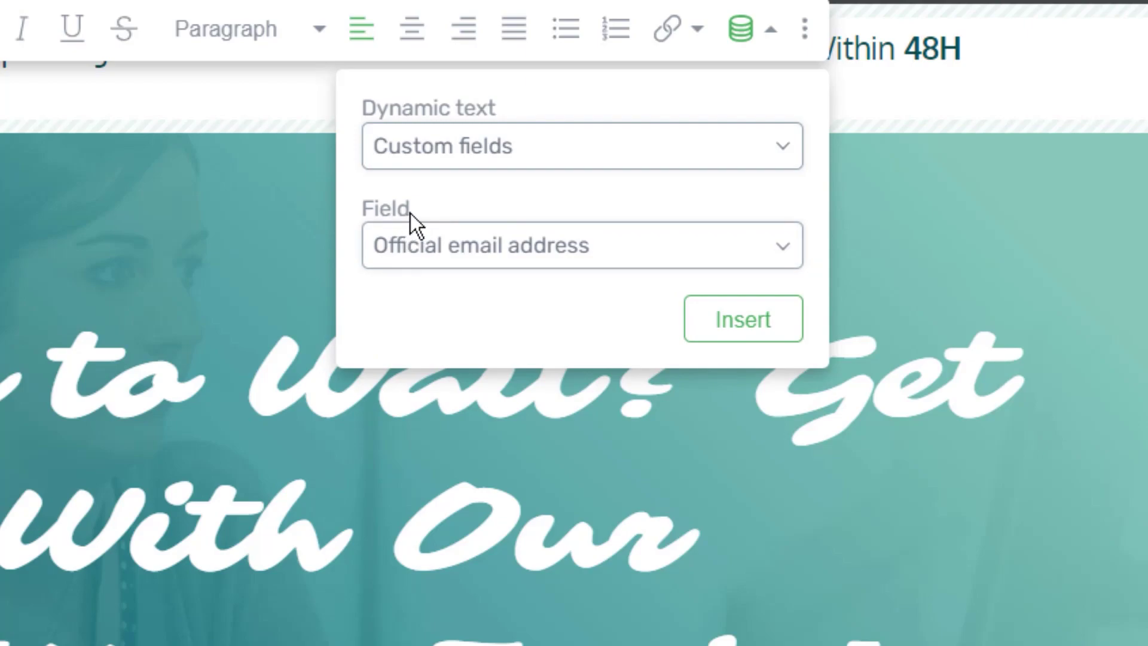
pyautogui.click(446, 249)
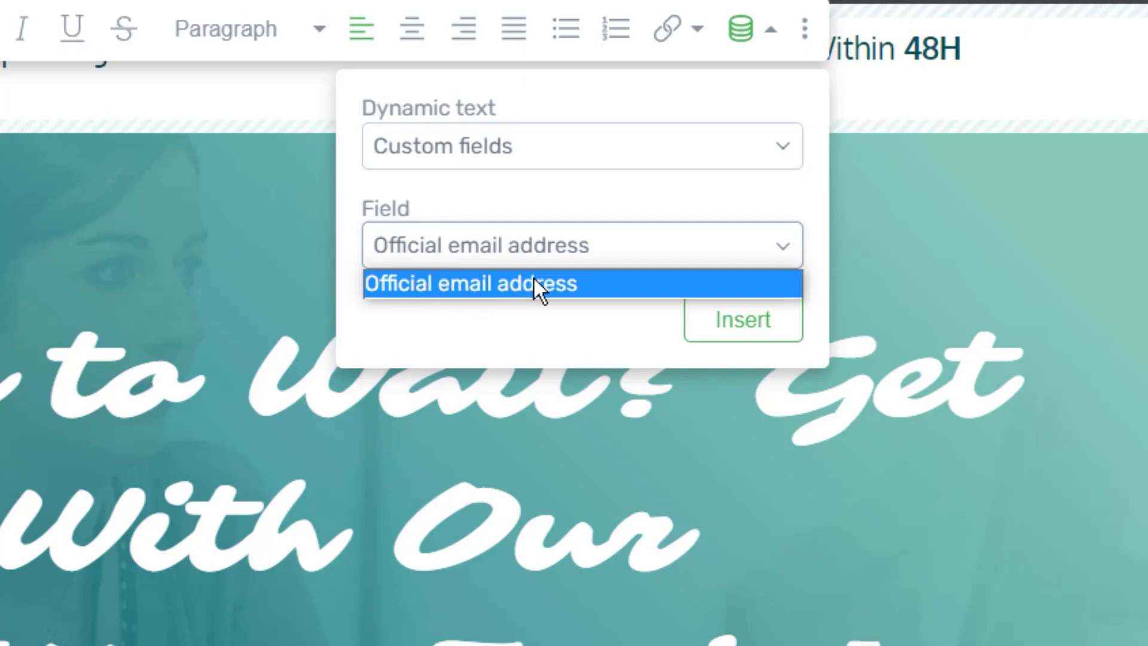
pyautogui.click(443, 286)
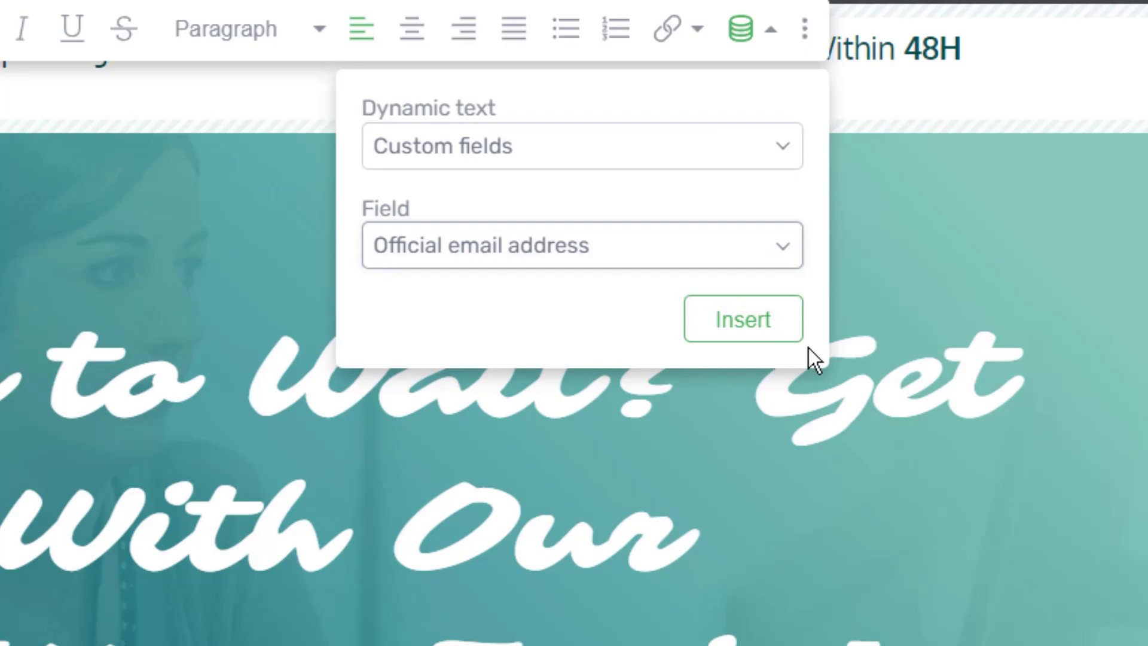
pyautogui.click(746, 329)
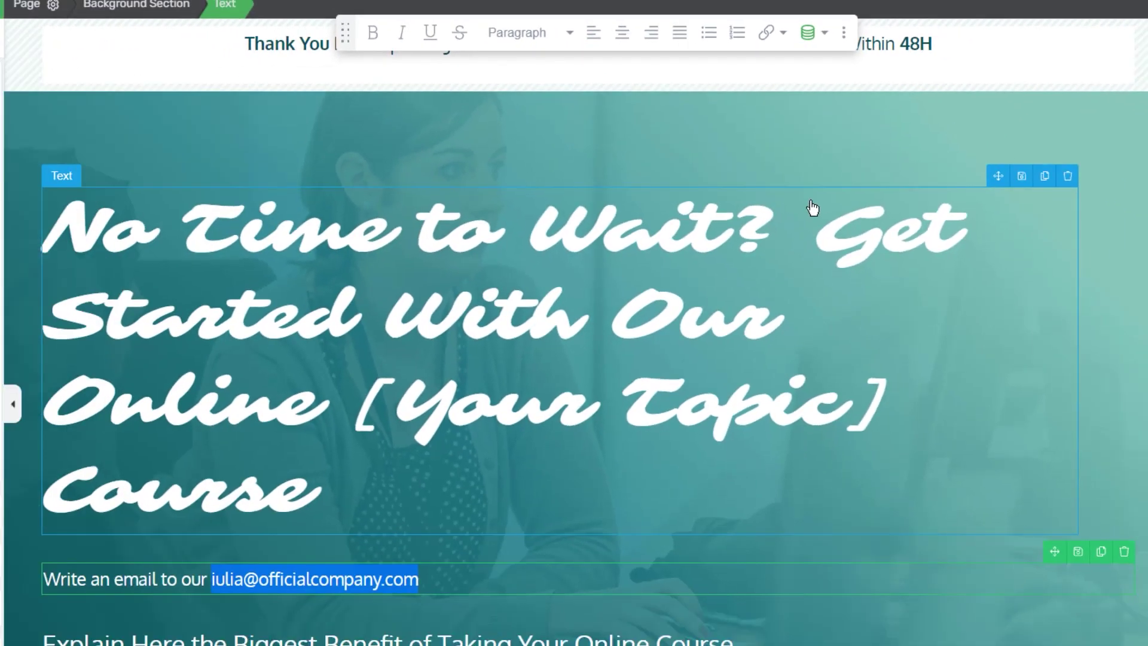
# Recheck the dynamic text settings to confirm the source is the Official email address field.
pyautogui.click(831, 41)
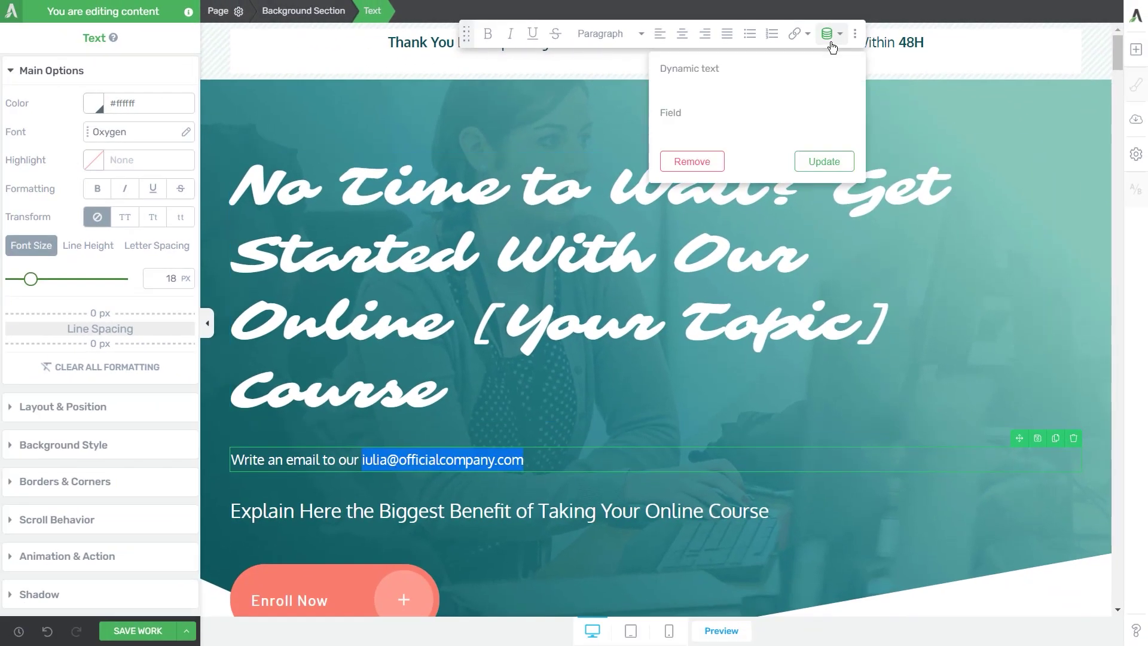
pyautogui.click(742, 127)
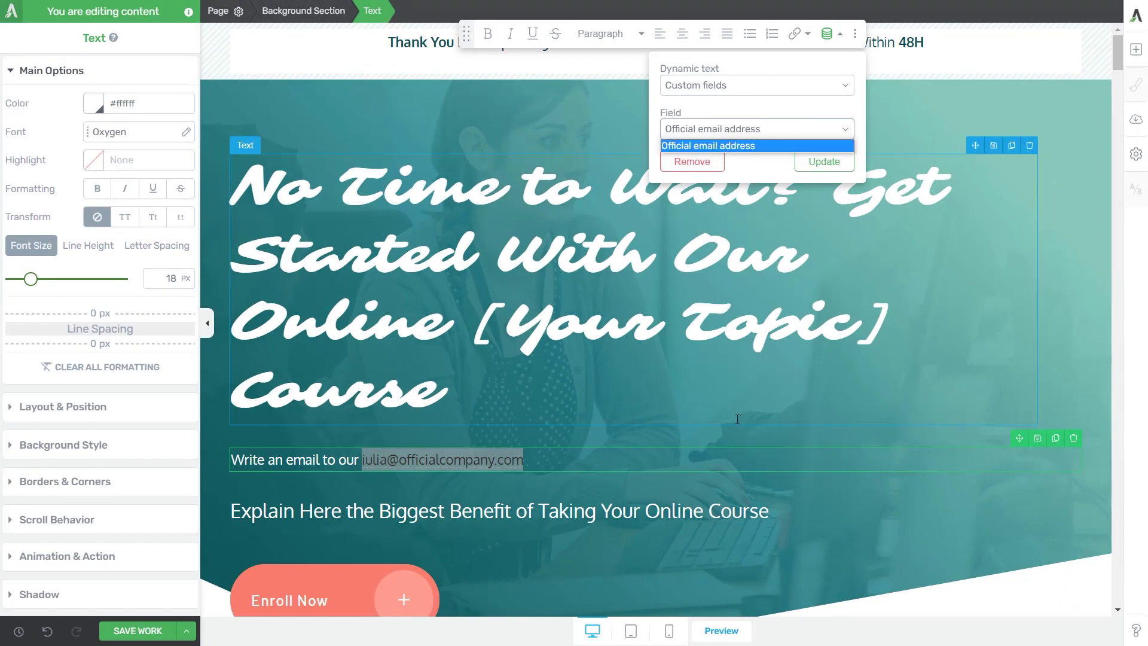
pyautogui.click(486, 469)
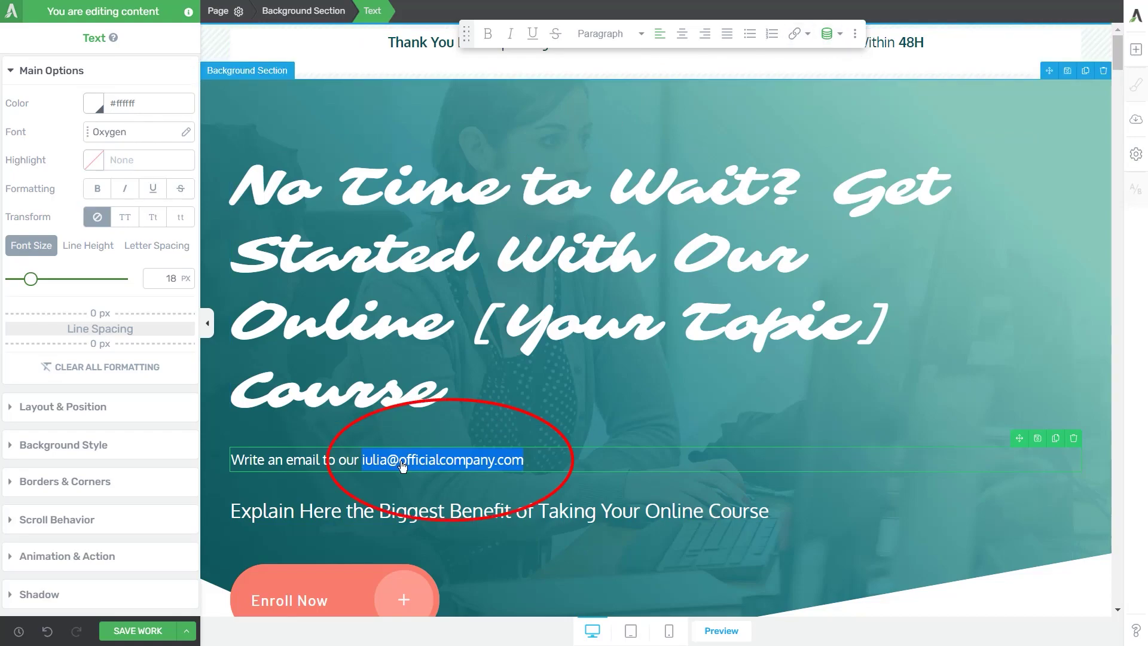